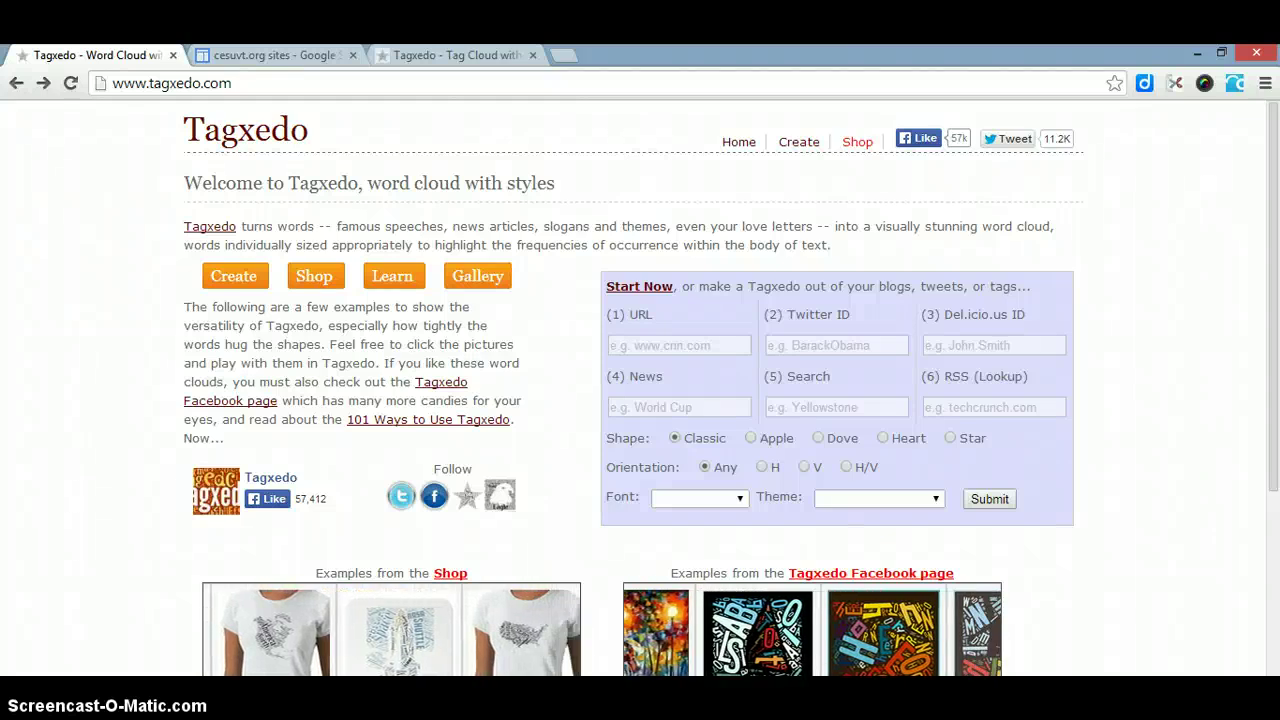
Load the words salty, crunchy, popcorn and buttery into Tagxedo's Create tool and generate the cloud
{"action": "left_click", "coordinate": [176, 570]}
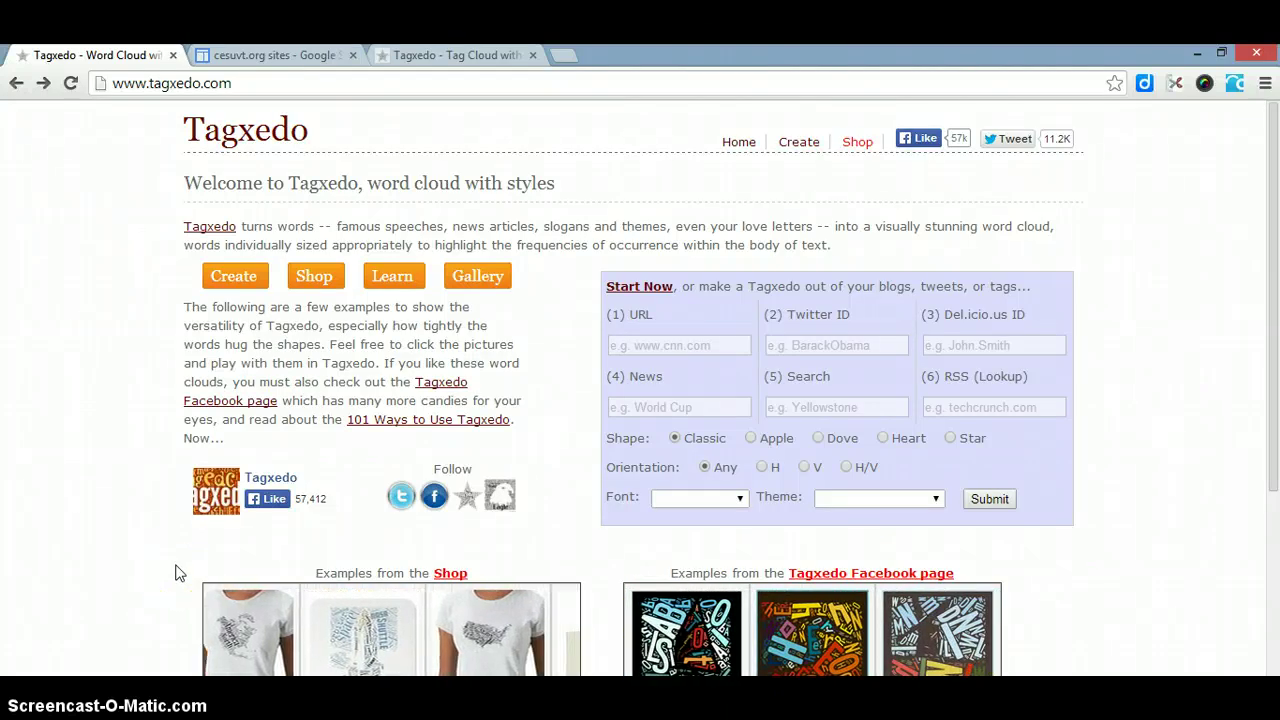
{"action": "left_click", "coordinate": [234, 343]}
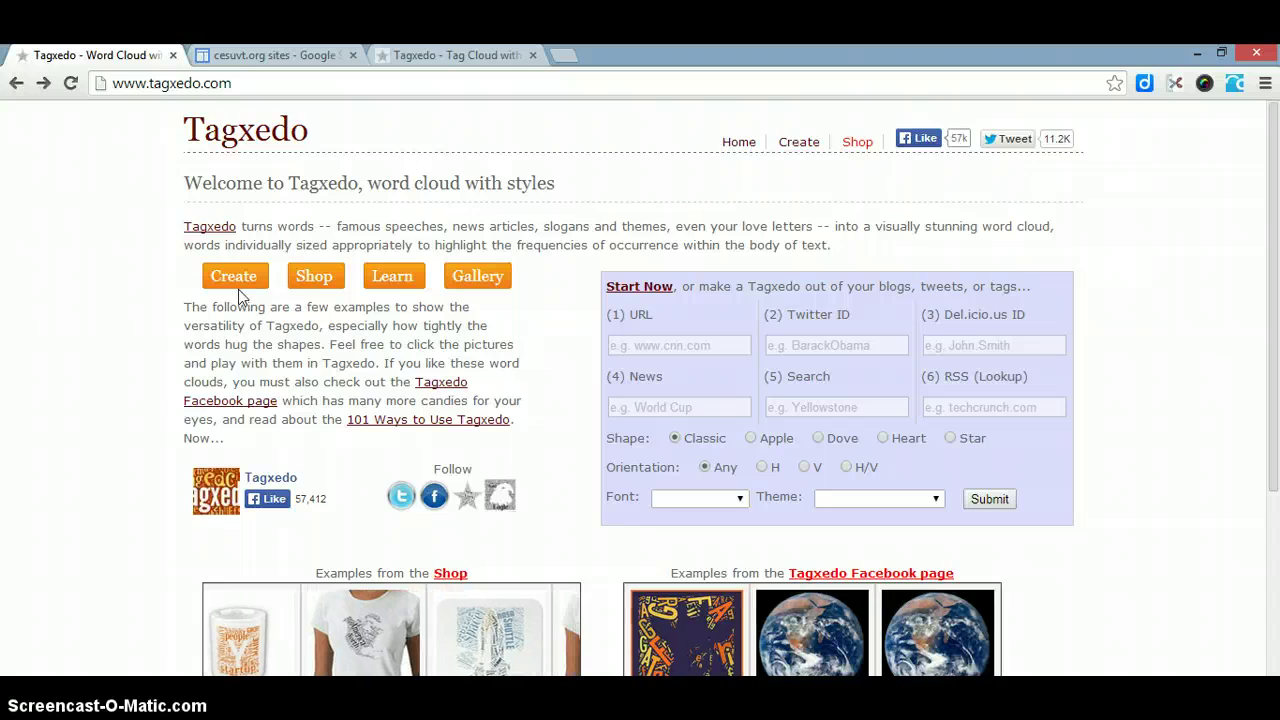
{"action": "left_click", "coordinate": [236, 280]}
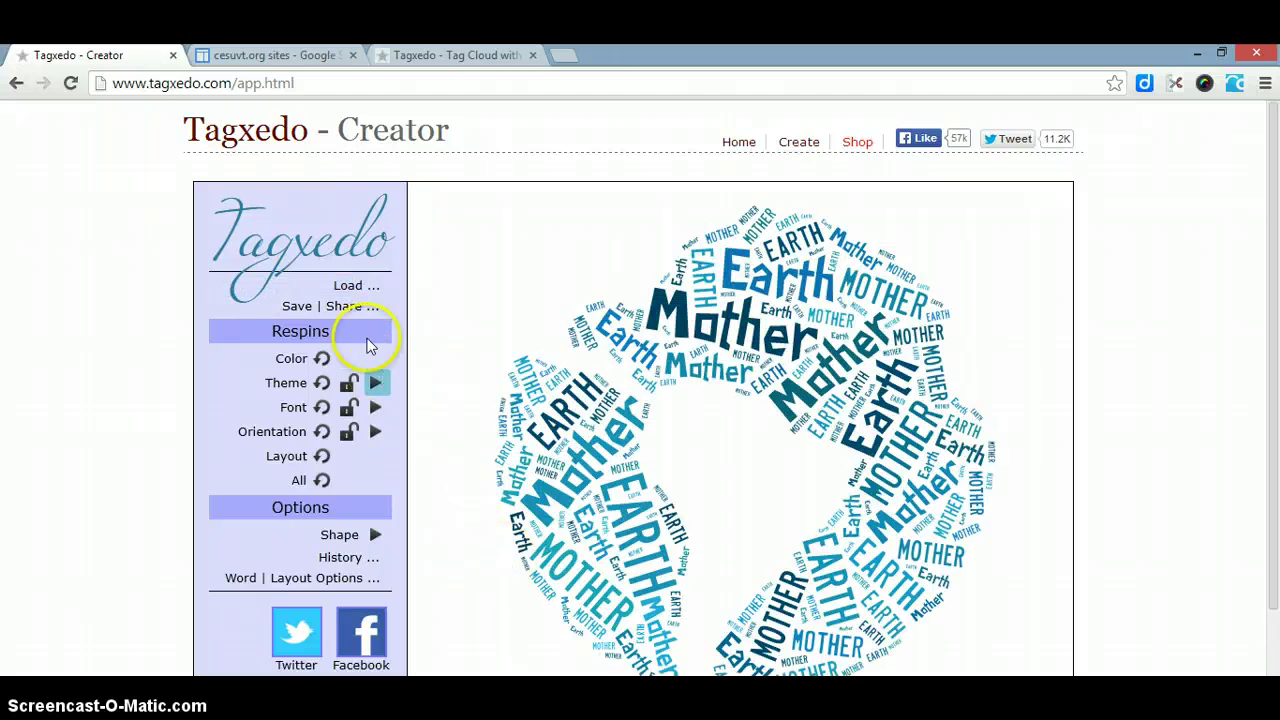
{"action": "left_click", "coordinate": [350, 290]}
{"action": "left_click", "coordinate": [552, 423]}
{"action": "type", "text": "salty crunchy salty popcorn buttery"}
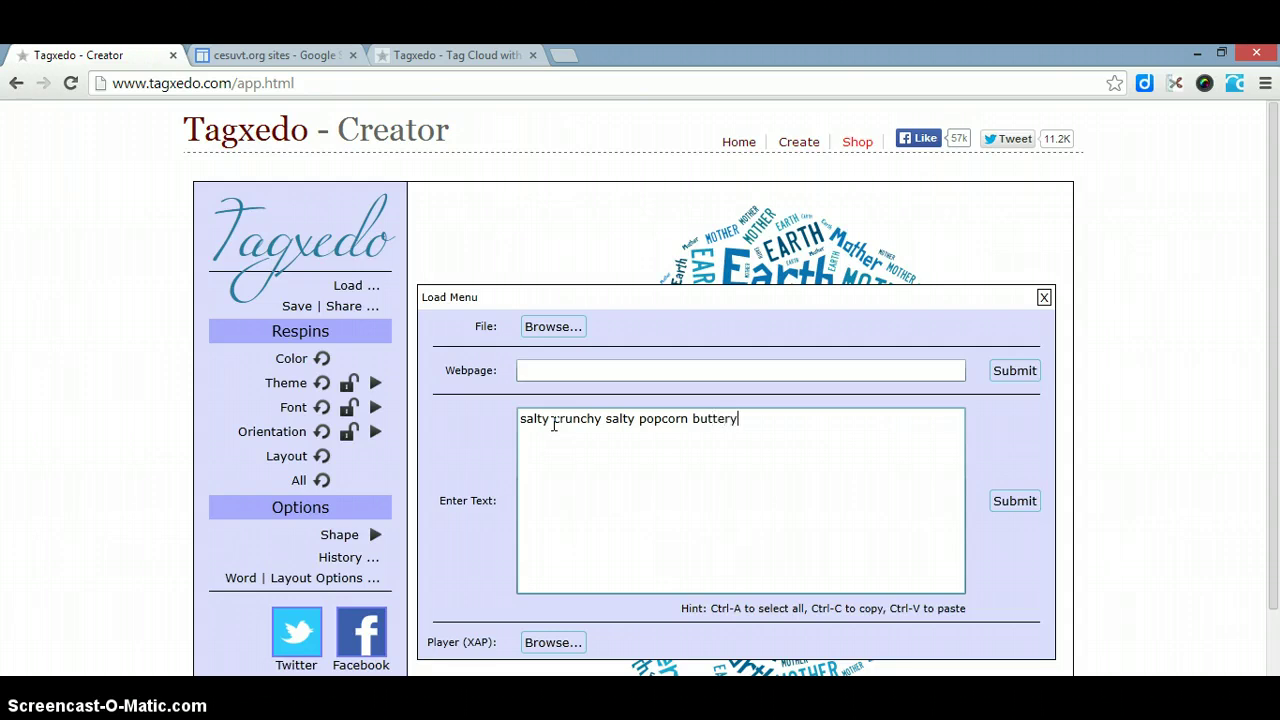
{"action": "left_click", "coordinate": [1011, 504]}
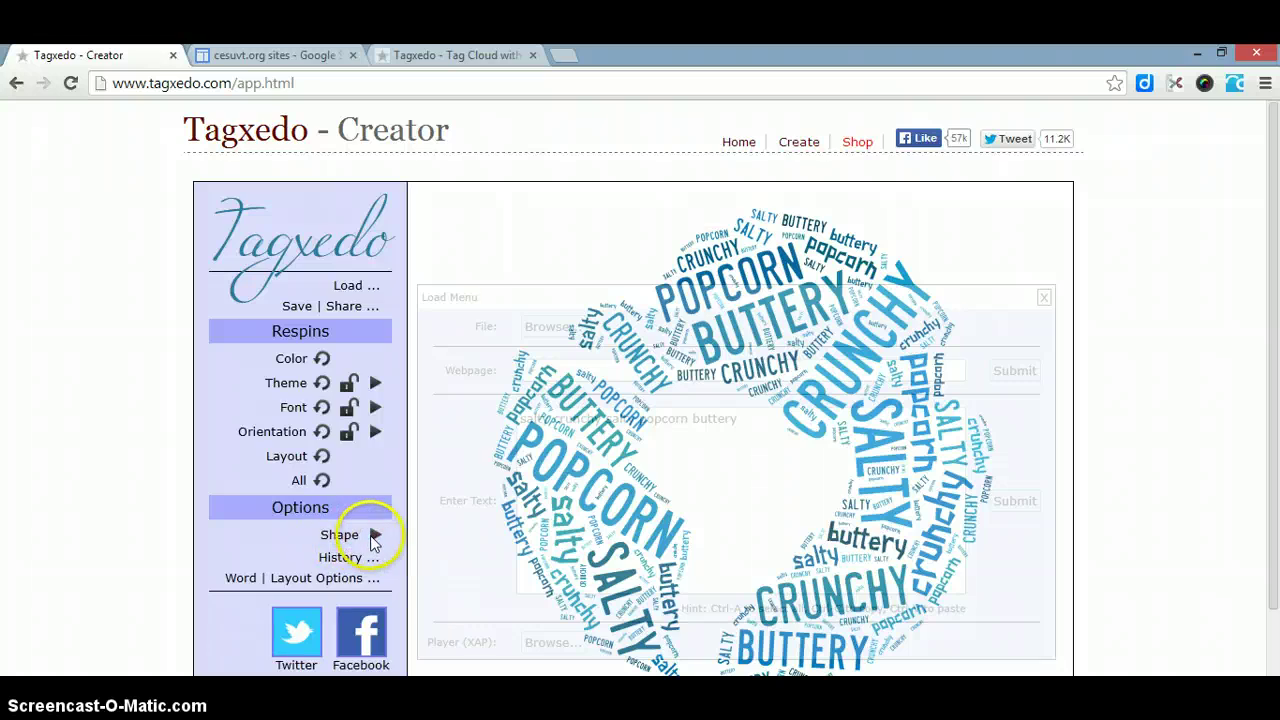
Change the word cloud's shape to the fourth cloud thumbnail in the Shape menu
{"action": "left_click", "coordinate": [374, 538]}
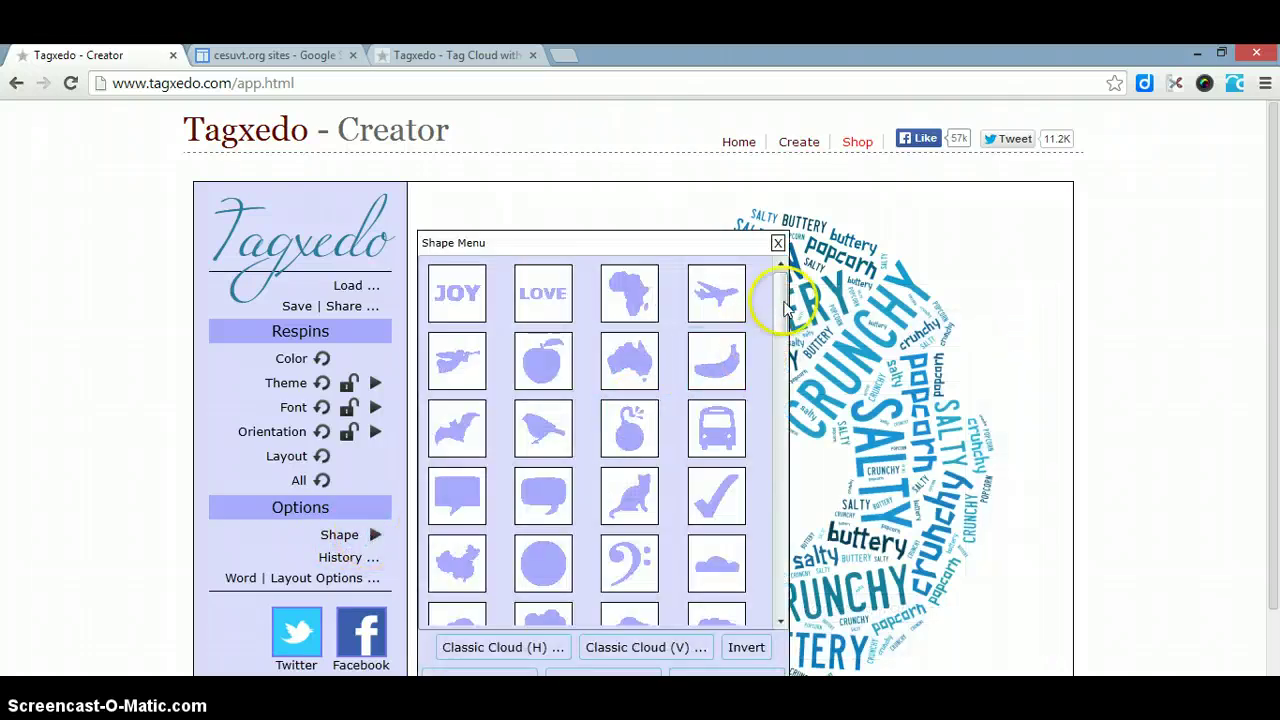
{"action": "left_click_drag", "start_coordinate": [786, 308], "coordinate": [789, 355]}
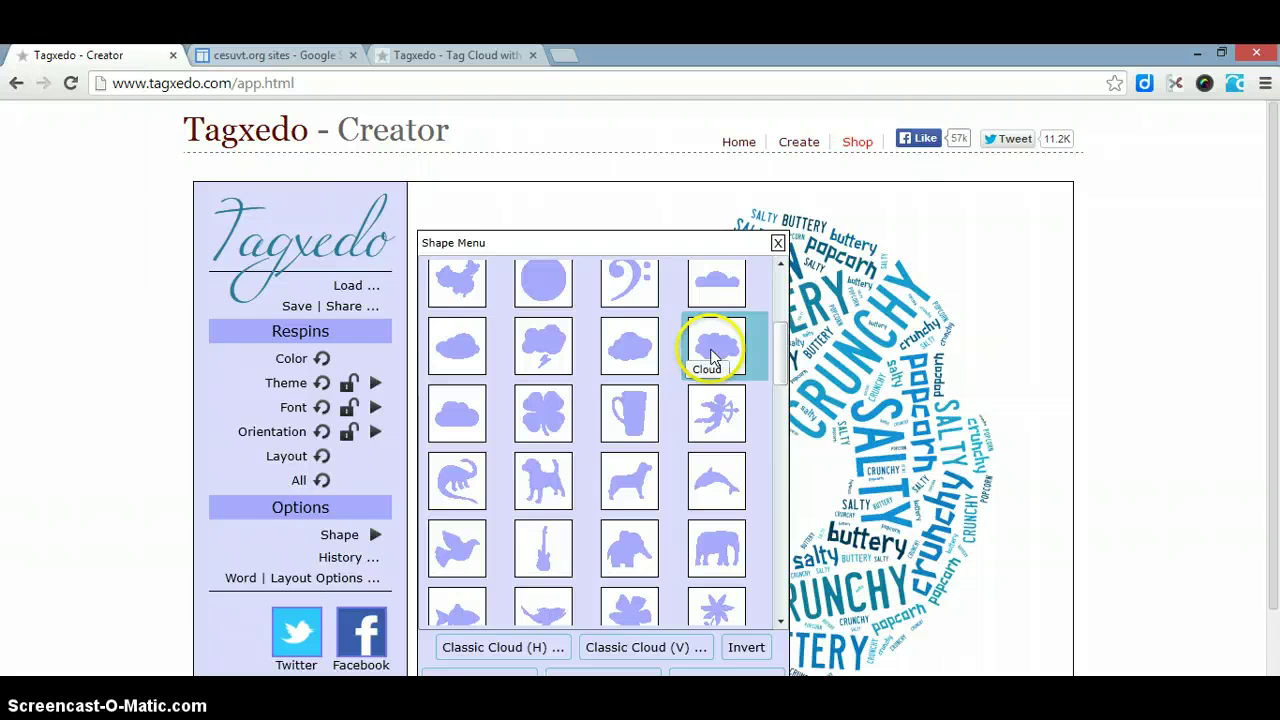
{"action": "left_click", "coordinate": [713, 357]}
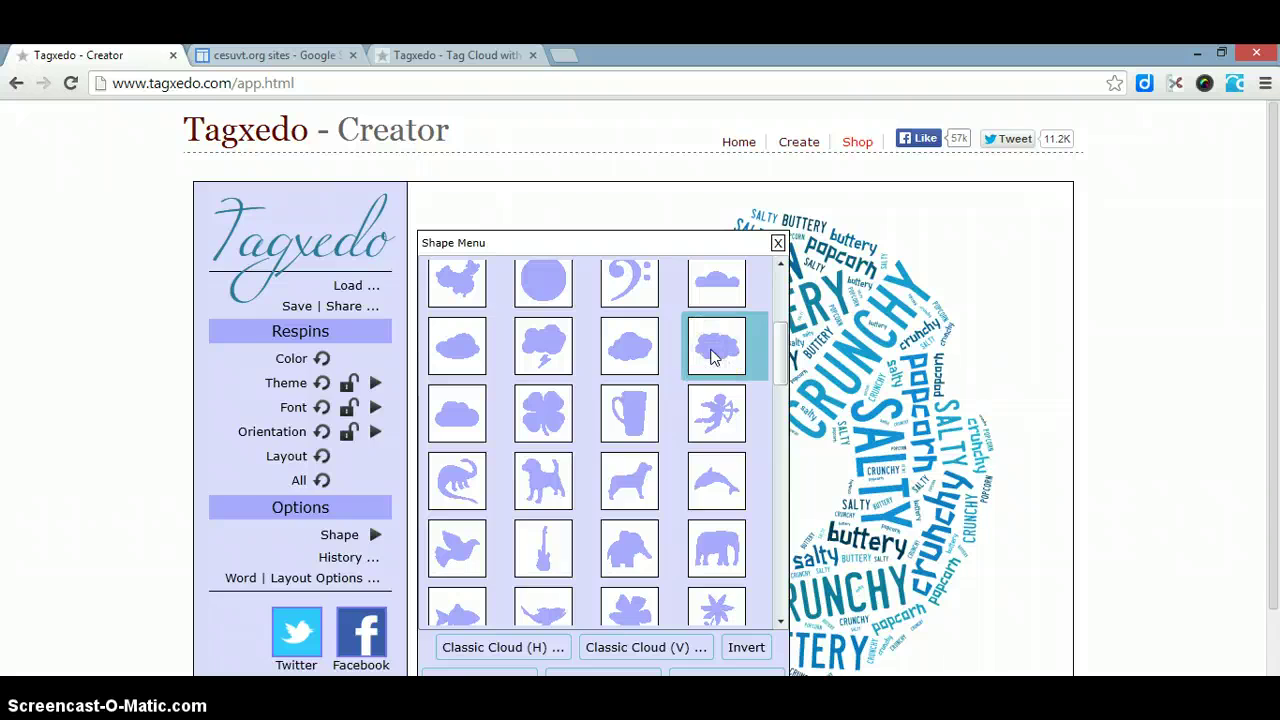
{"action": "left_click", "coordinate": [697, 518]}
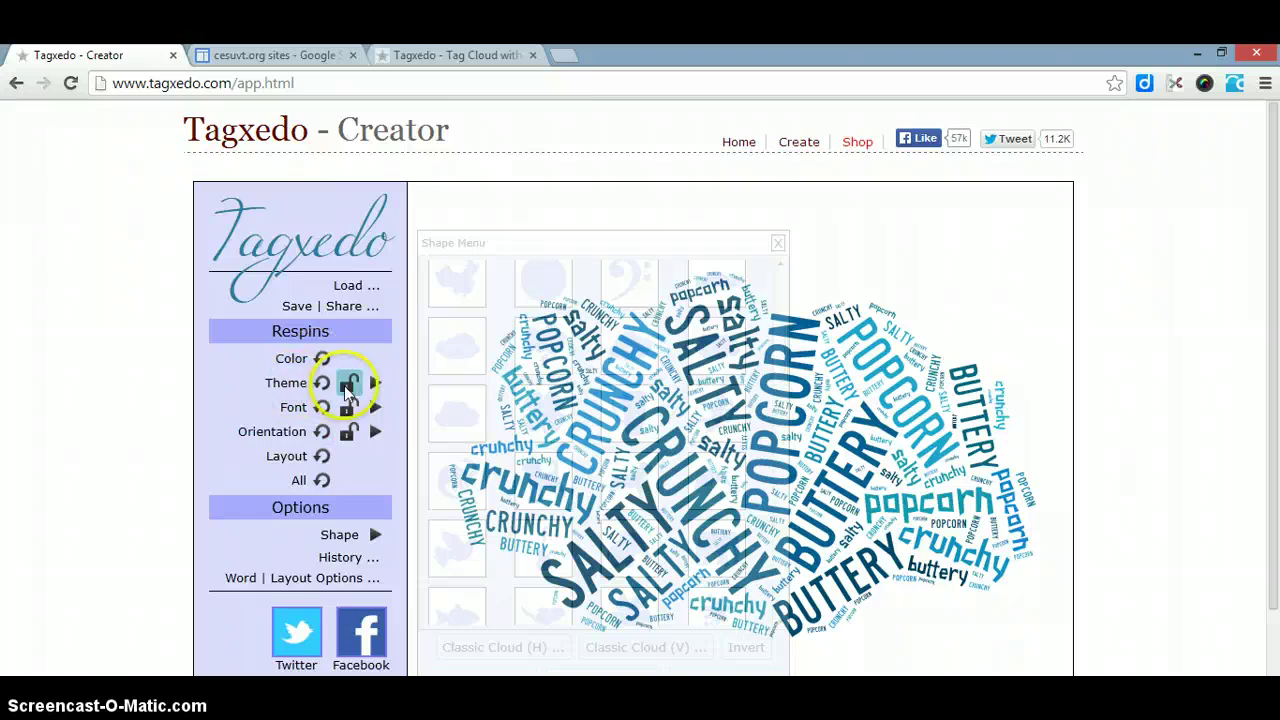
Apply the Bird theme, then the Bejeweled Bird Wings colour theme, to the popcorn cloud
{"action": "left_click", "coordinate": [374, 385]}
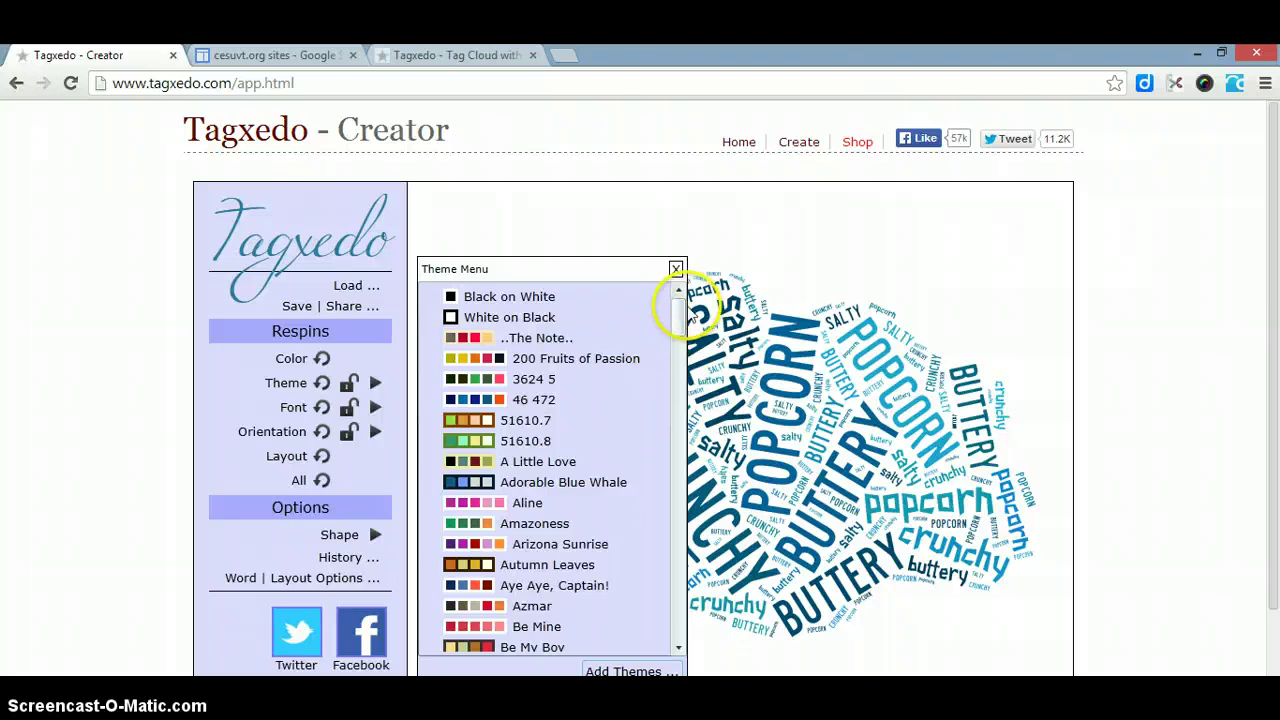
{"action": "left_click_drag", "start_coordinate": [683, 318], "coordinate": [680, 342]}
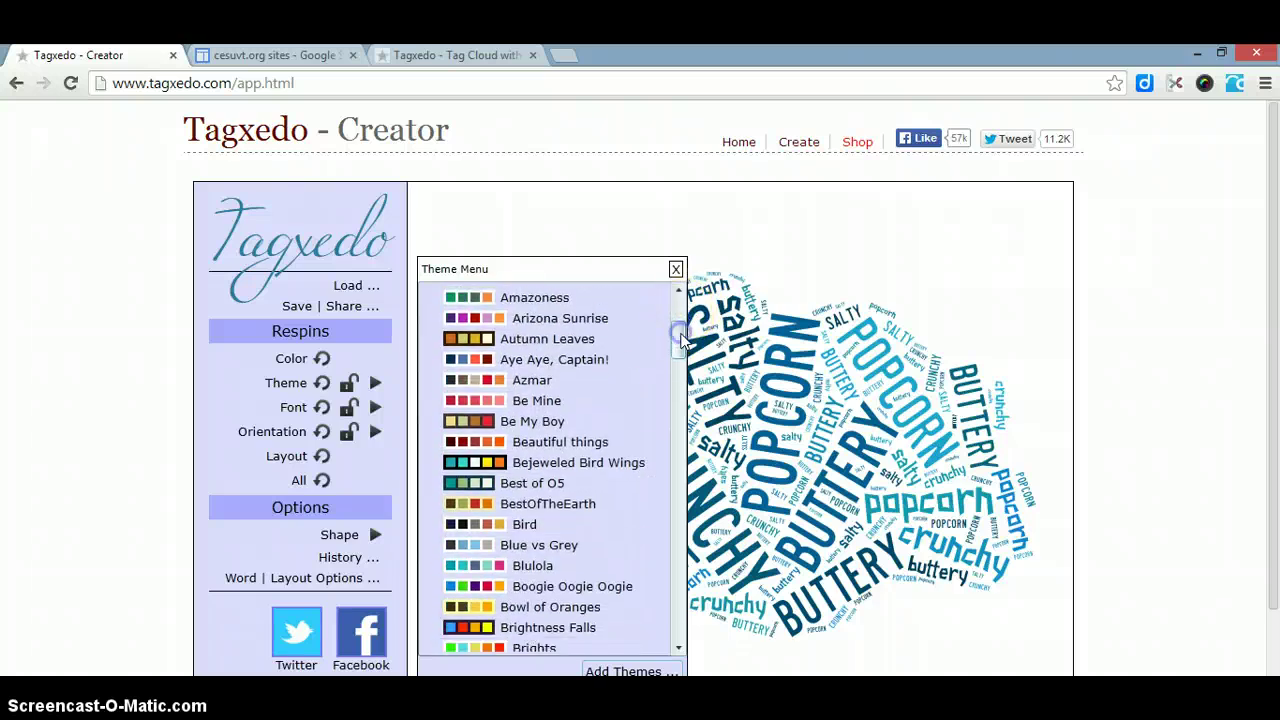
{"action": "left_click", "coordinate": [465, 527]}
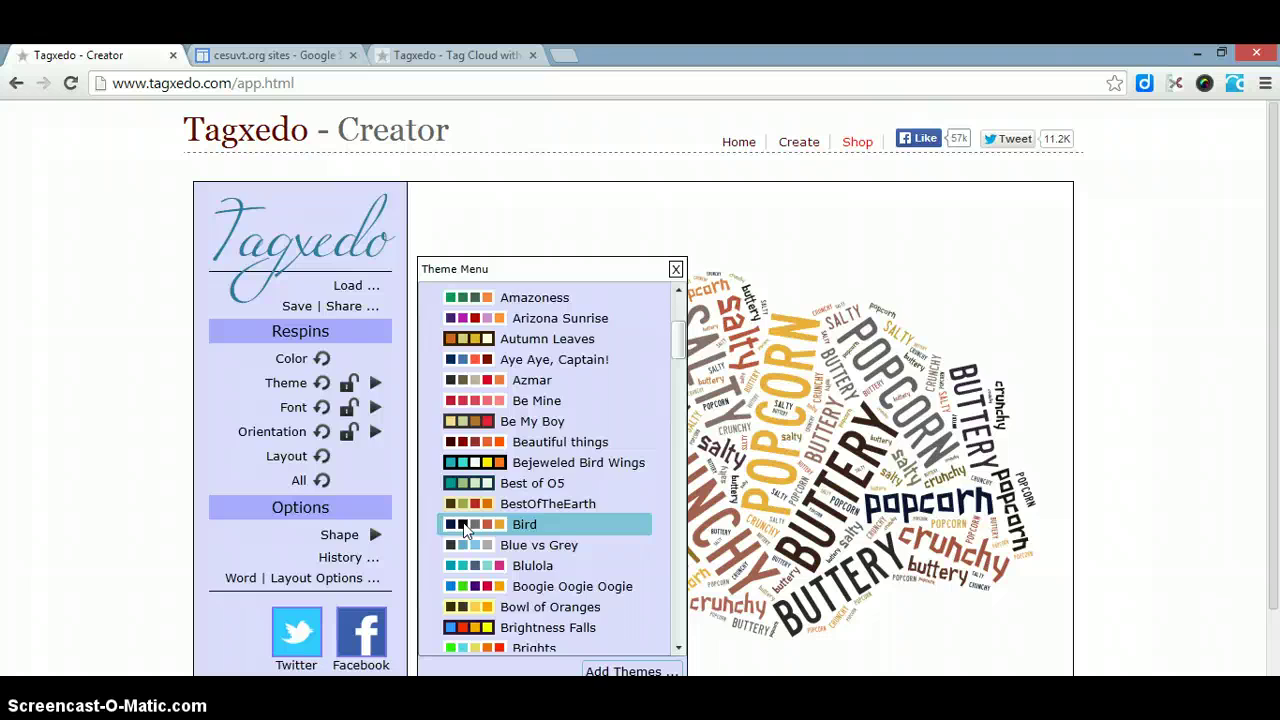
{"action": "left_click", "coordinate": [625, 468]}
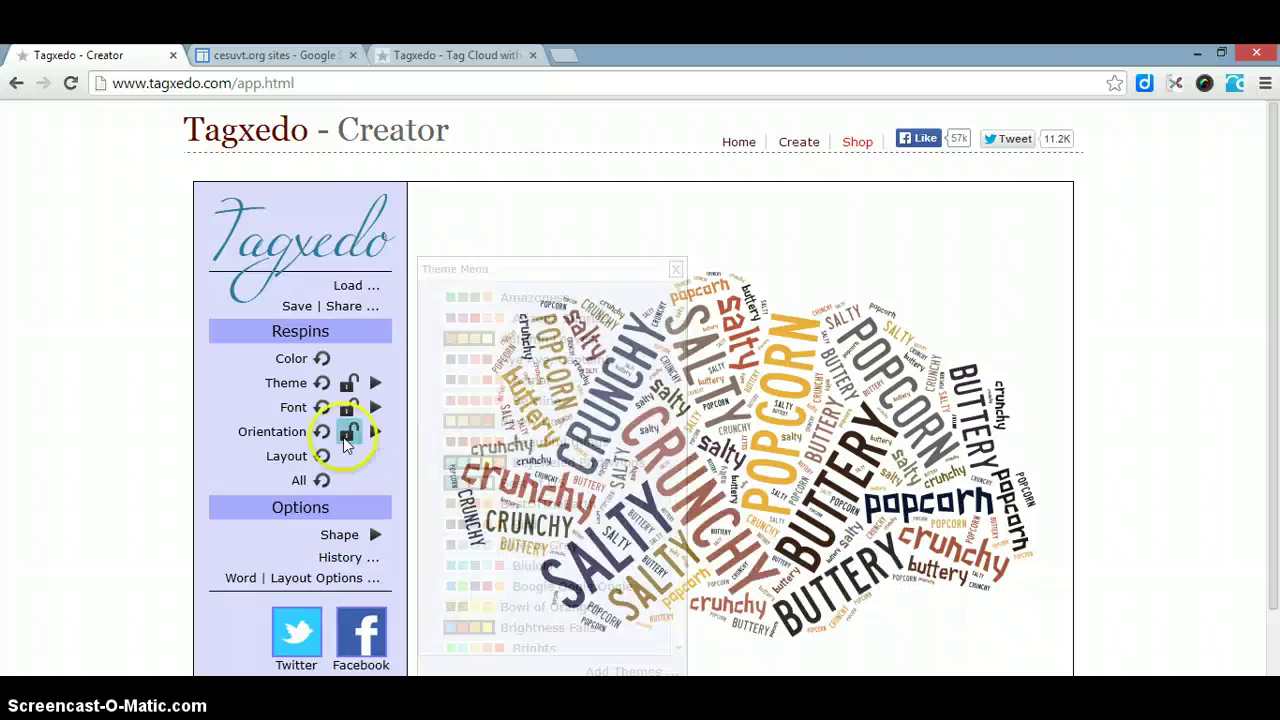
Save the cloud as a 500KP JPG named Tagxedo and dismiss the sharing prompt
{"action": "left_click", "coordinate": [296, 313]}
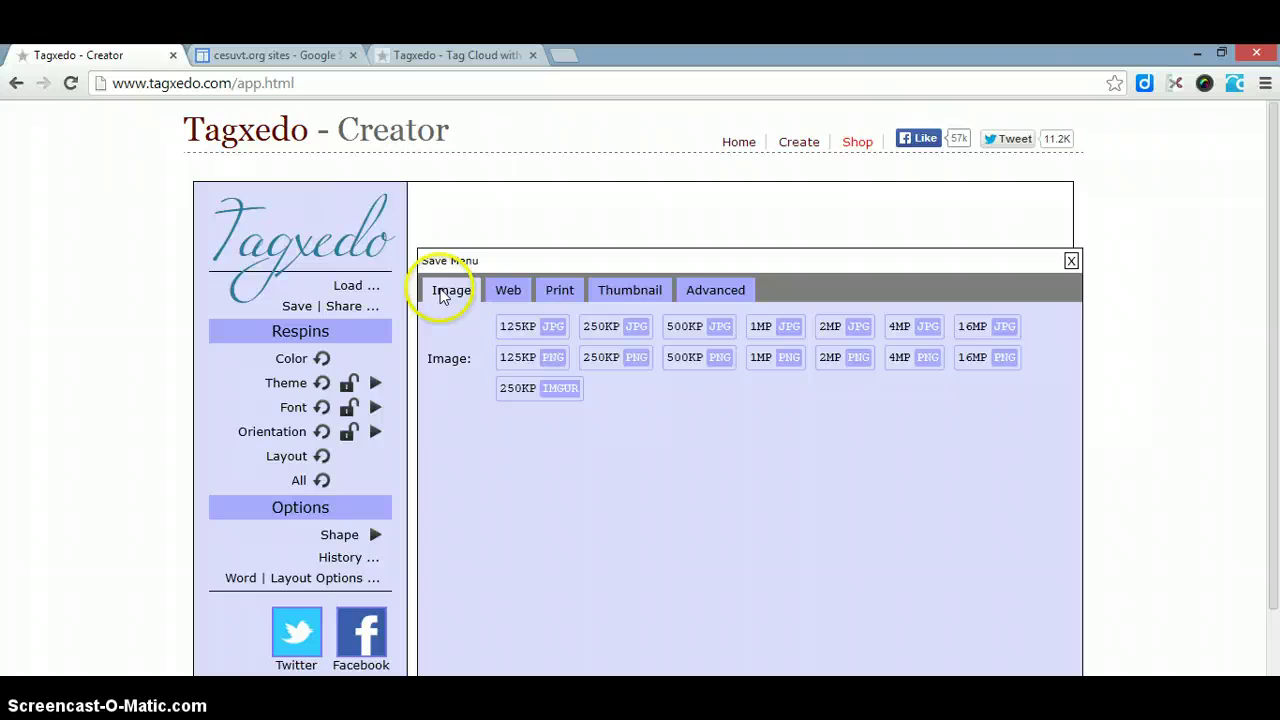
{"action": "left_click", "coordinate": [700, 332]}
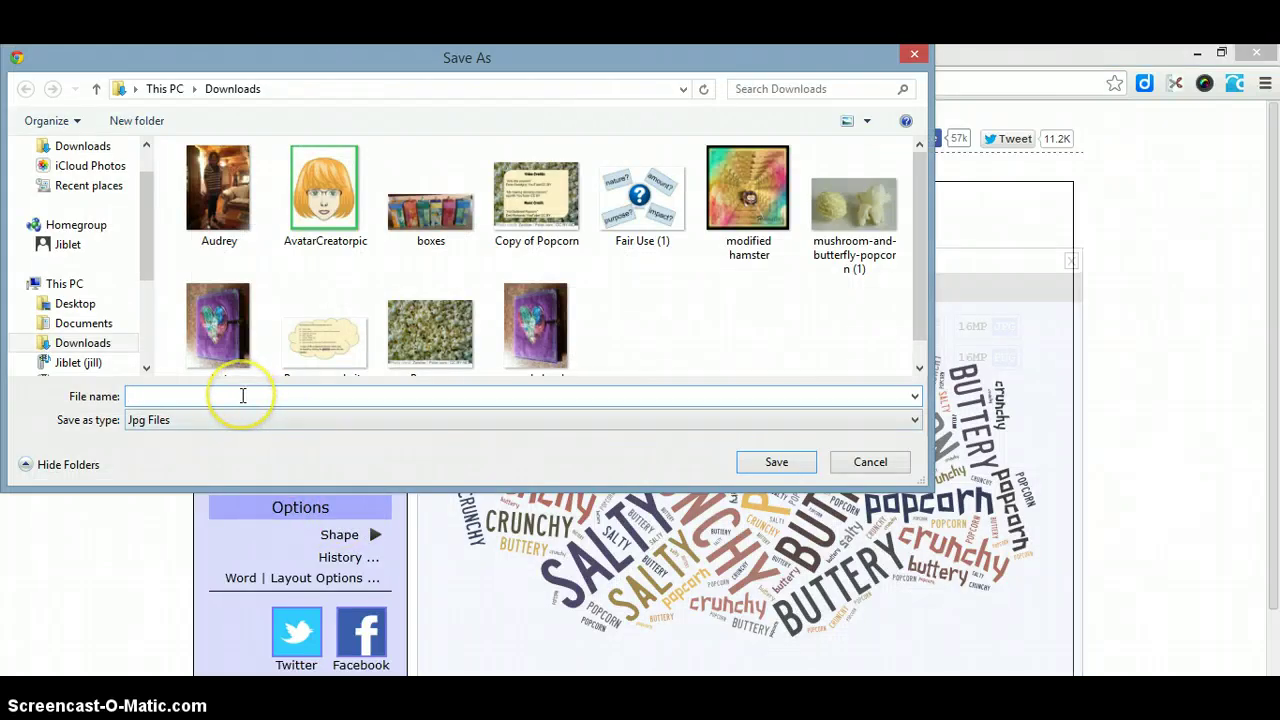
{"action": "type", "text": "Tagxedo"}
{"action": "left_click", "coordinate": [768, 463]}
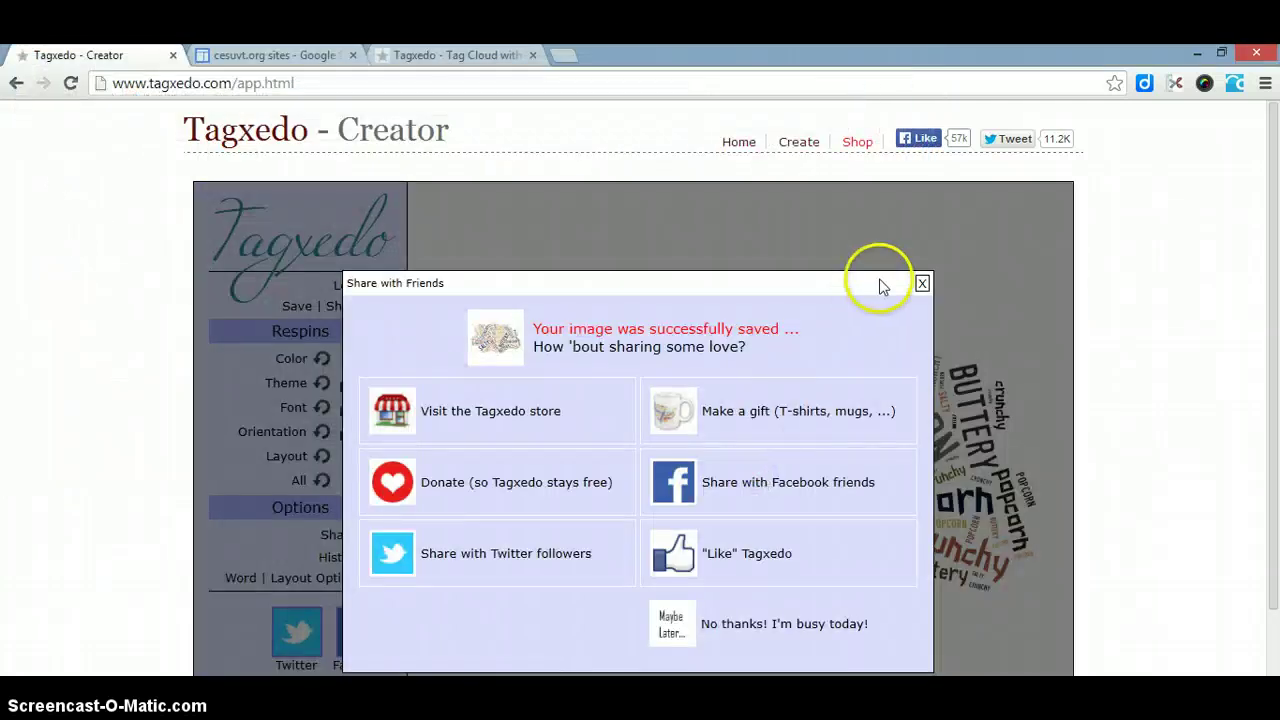
{"action": "left_click", "coordinate": [921, 283]}
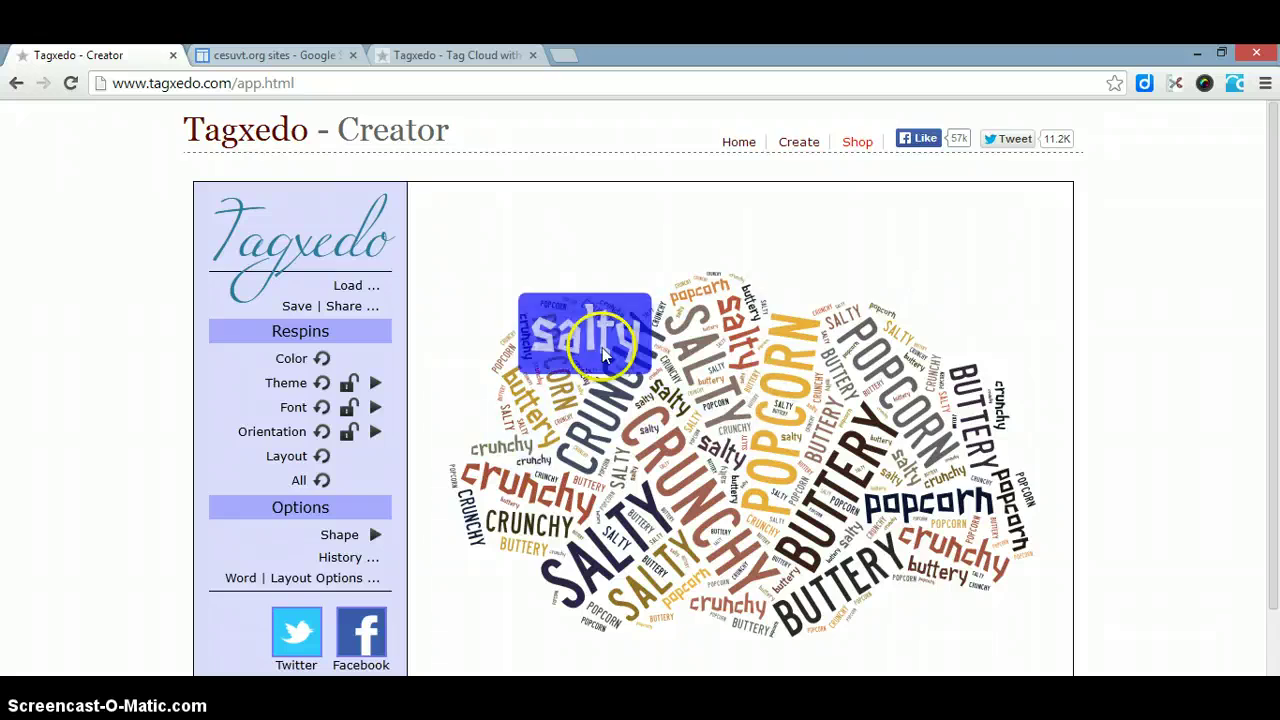
Publish the popcorn cloud to the web from the Save | Share Web tab
{"action": "left_click", "coordinate": [530, 490]}
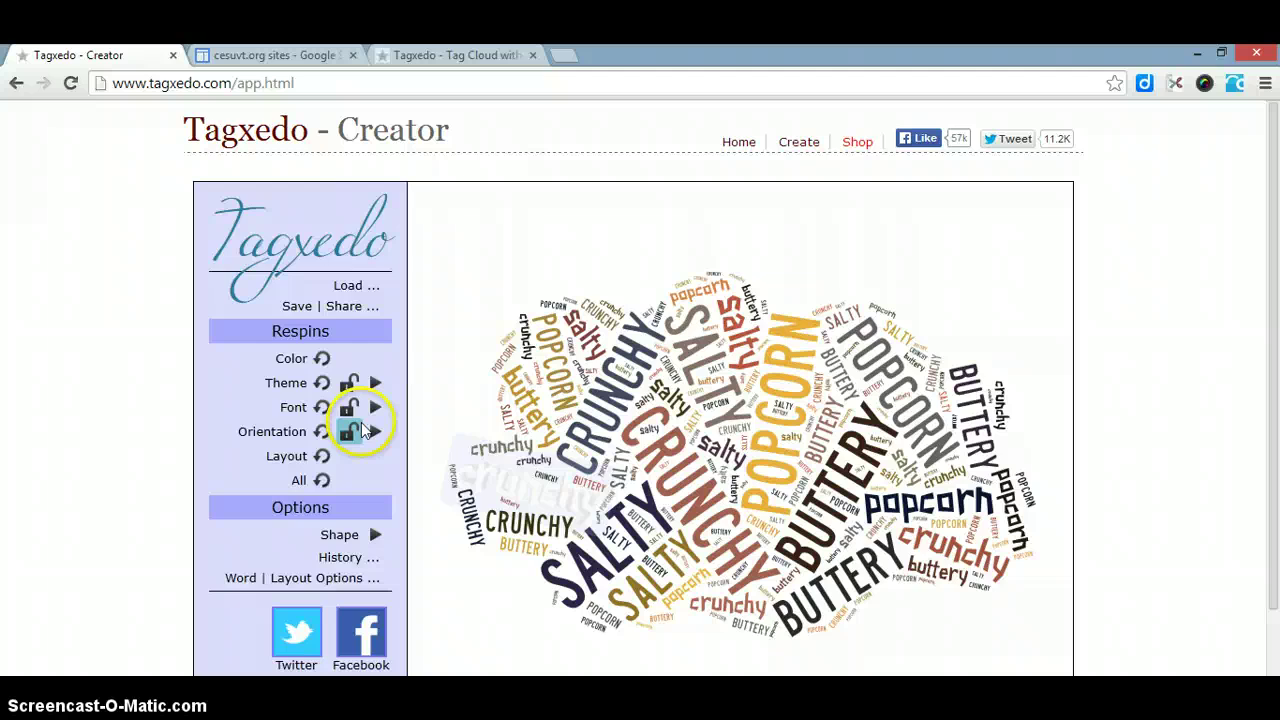
{"action": "left_click", "coordinate": [315, 309]}
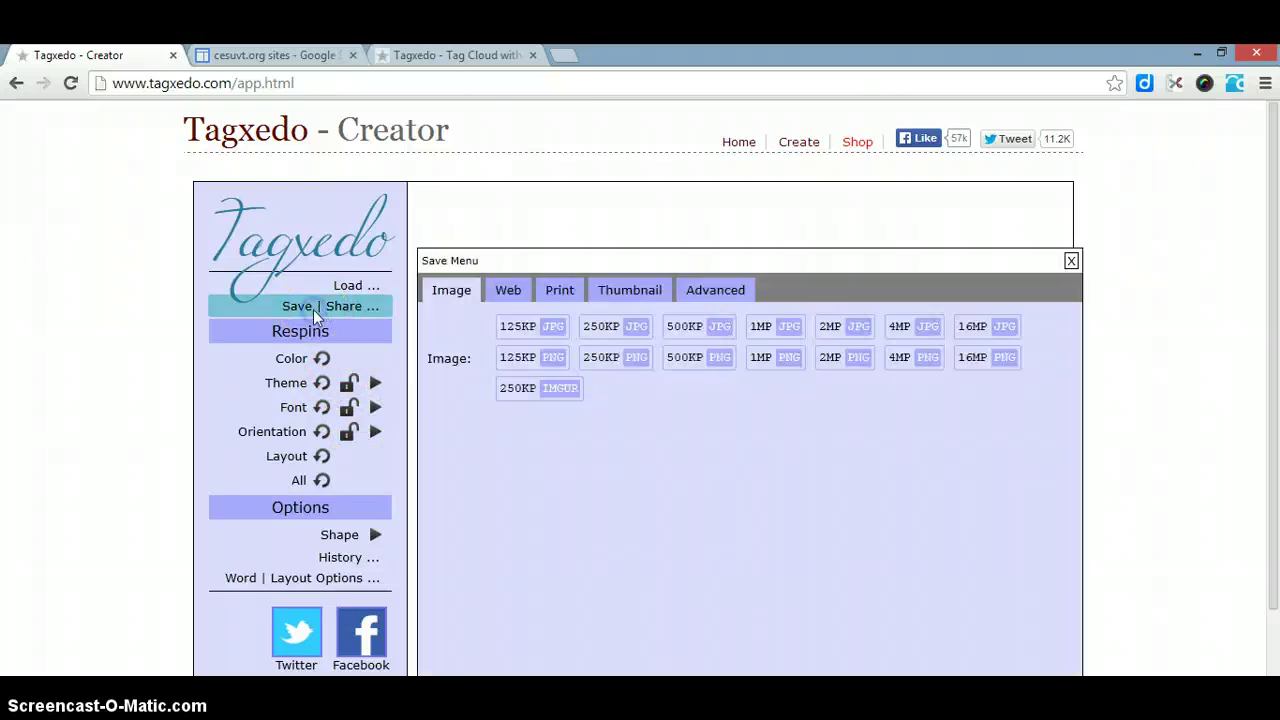
{"action": "left_click", "coordinate": [505, 289]}
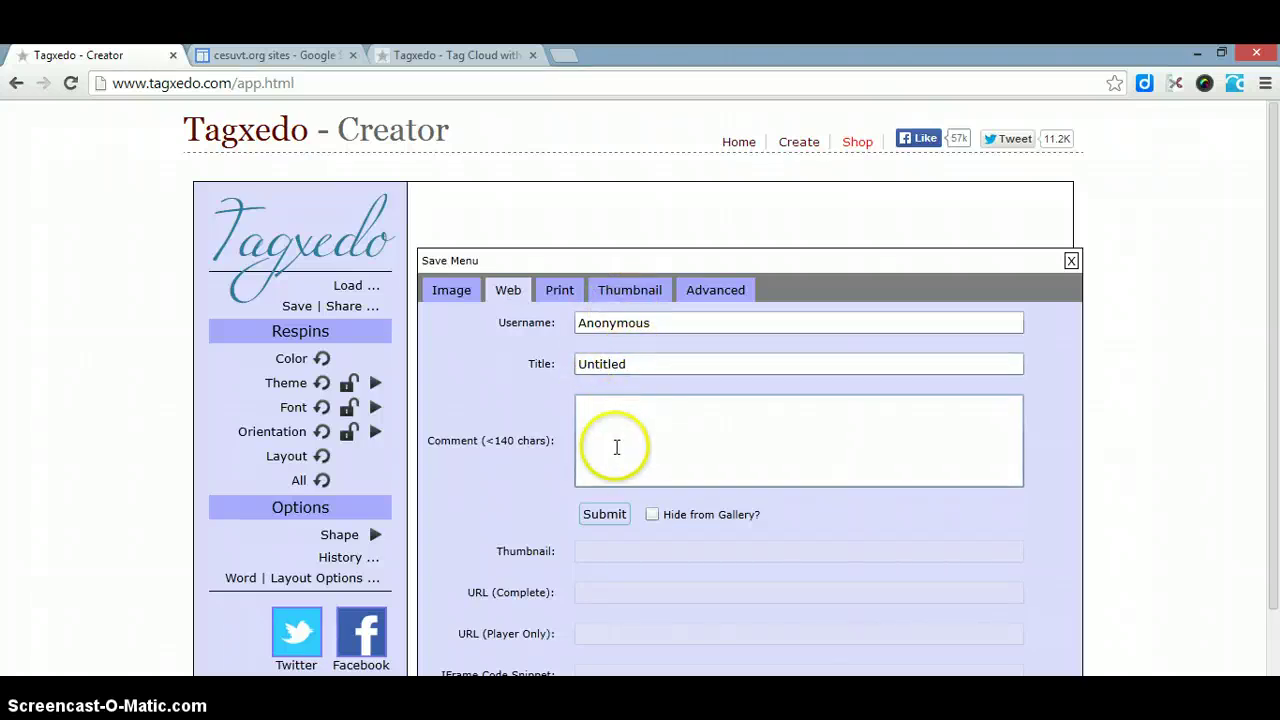
{"action": "left_click", "coordinate": [615, 524]}
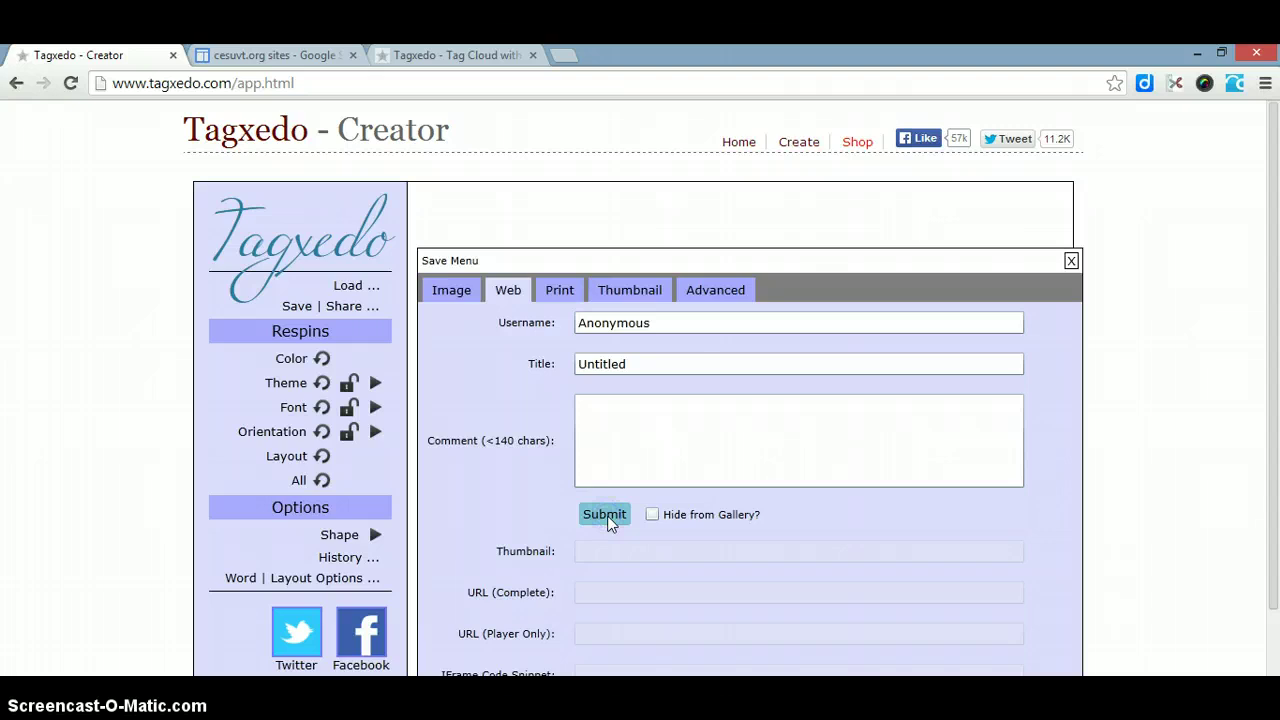
{"action": "left_click", "coordinate": [565, 628]}
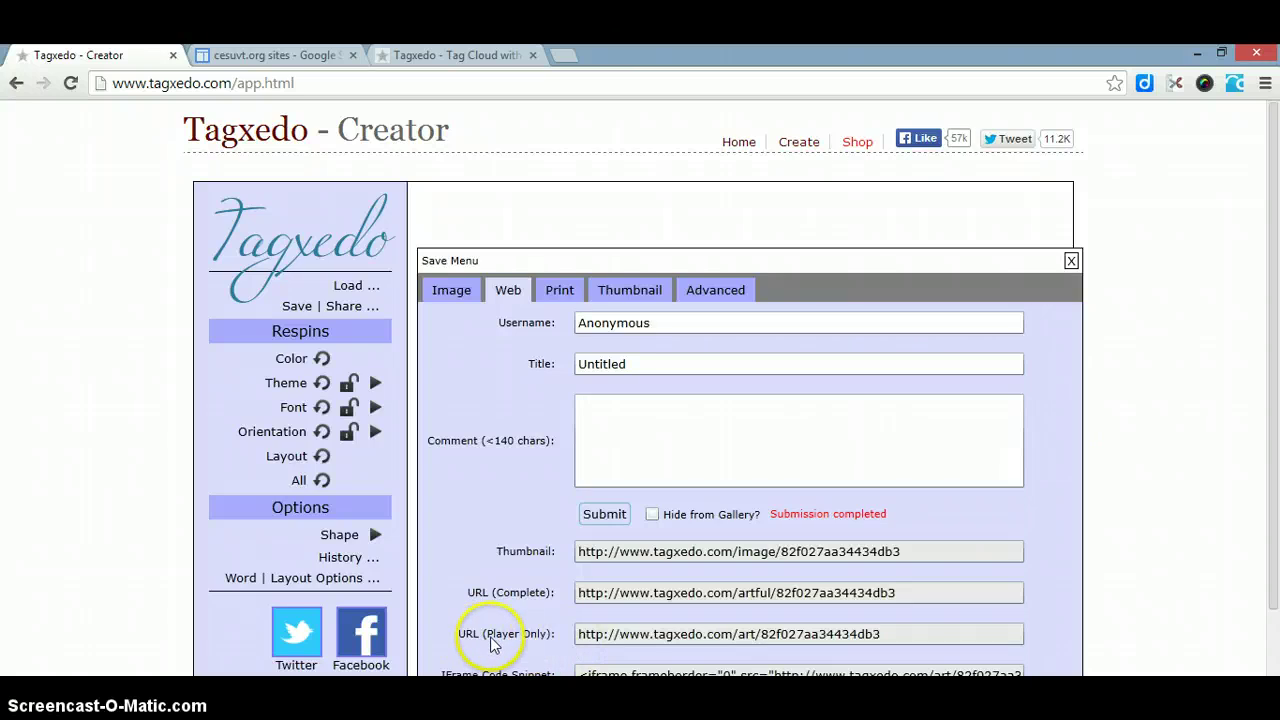
Select the URL (Player Only) link and return to the All About Popcorn Google Site
{"action": "left_click", "coordinate": [903, 638]}
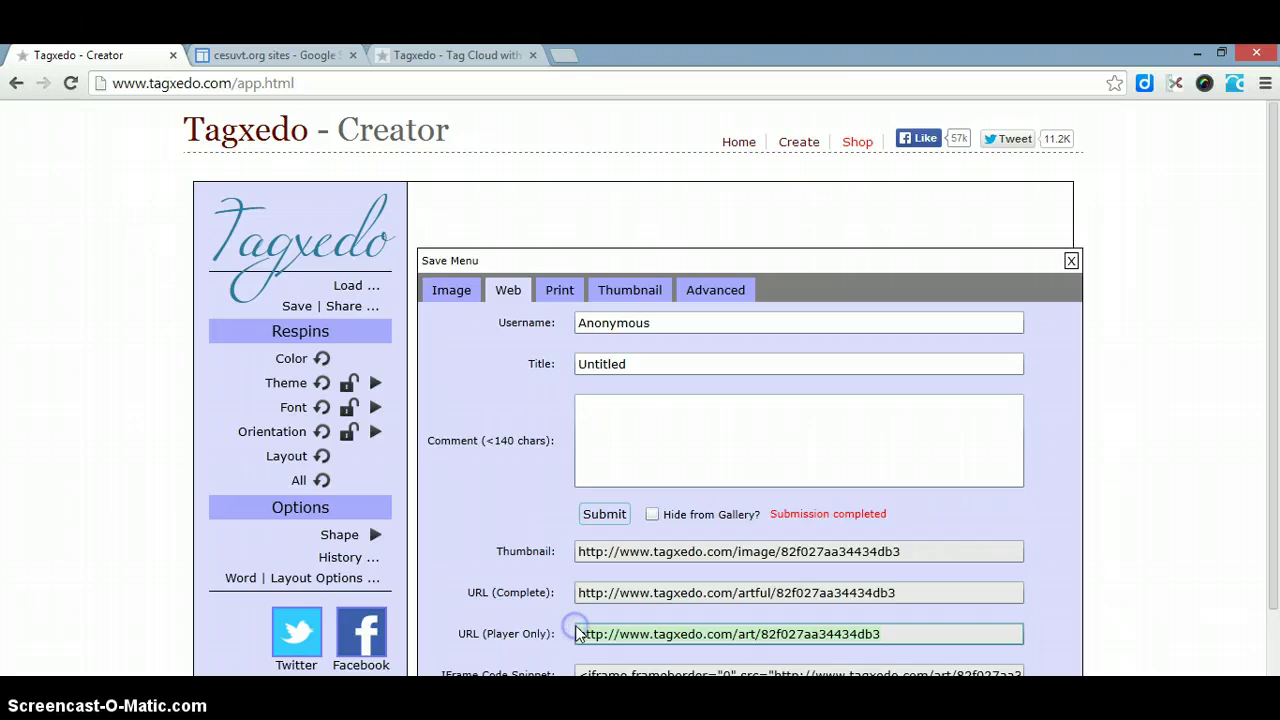
{"action": "left_click", "coordinate": [471, 537]}
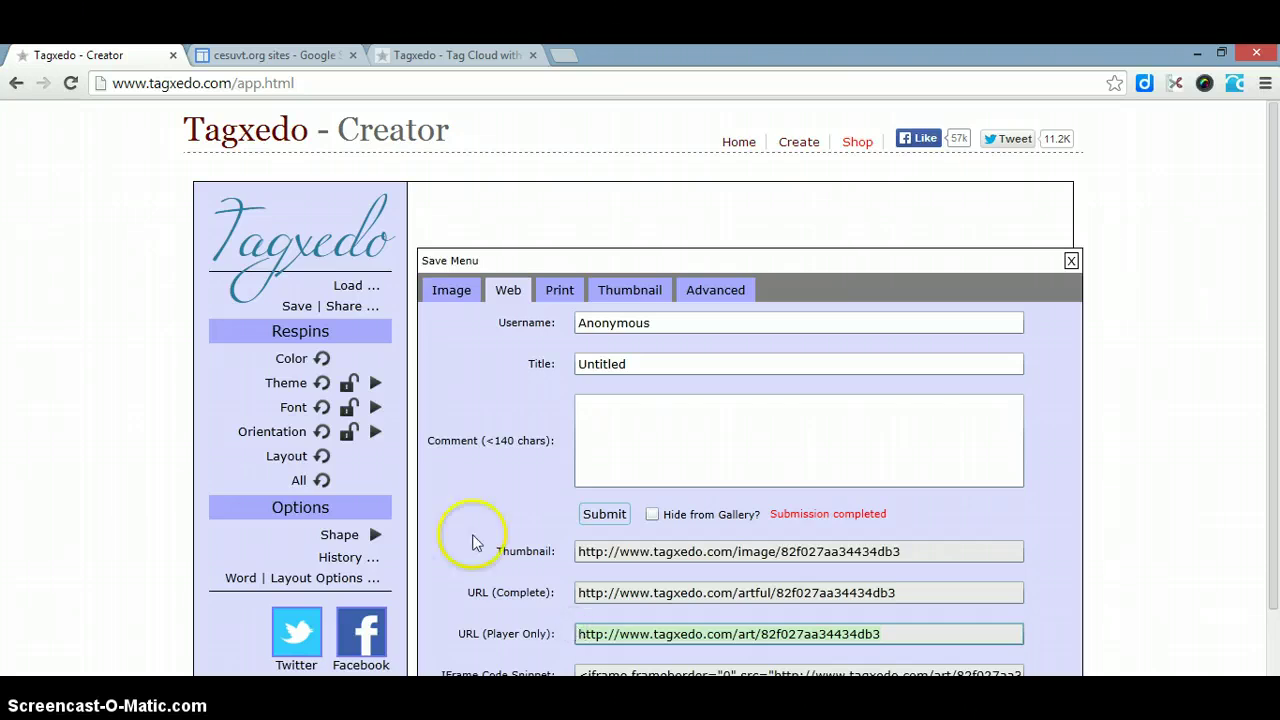
{"action": "left_click", "coordinate": [260, 55]}
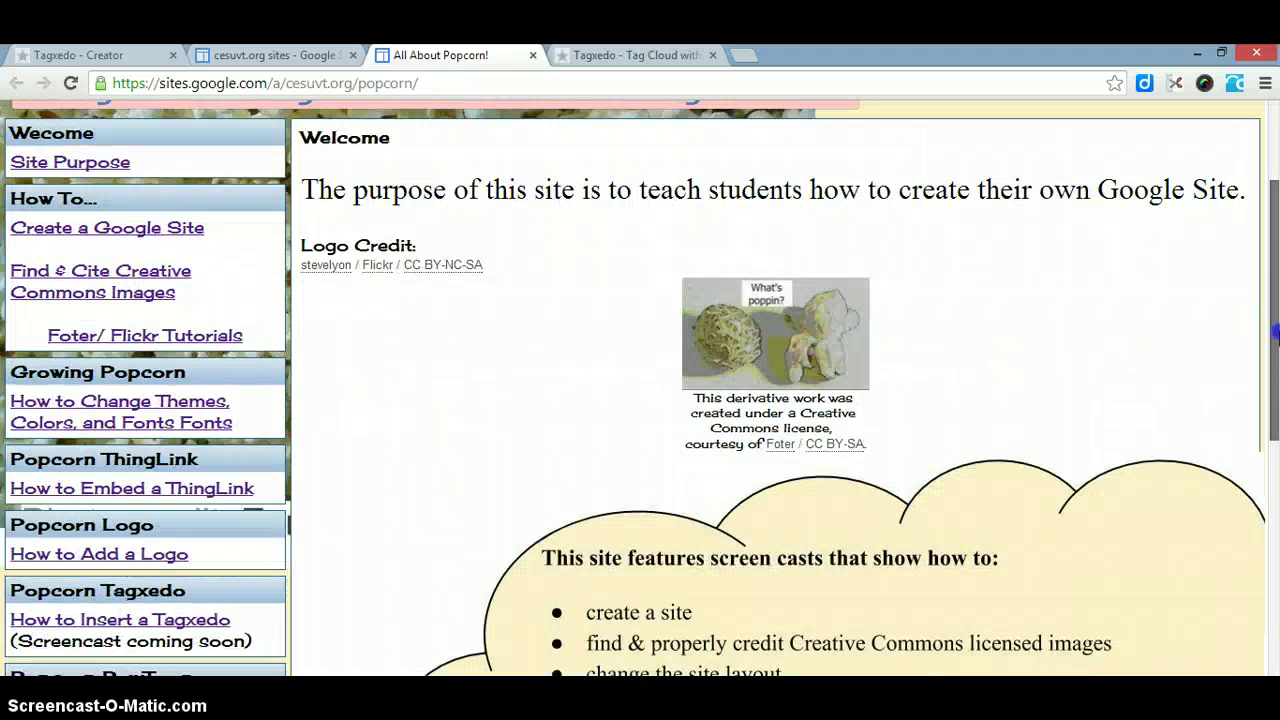
Open the live Tagxedo art from the page link, then return to the Popcorn Tagxedo page
{"action": "left_click_drag", "start_coordinate": [1273, 258], "coordinate": [1271, 405]}
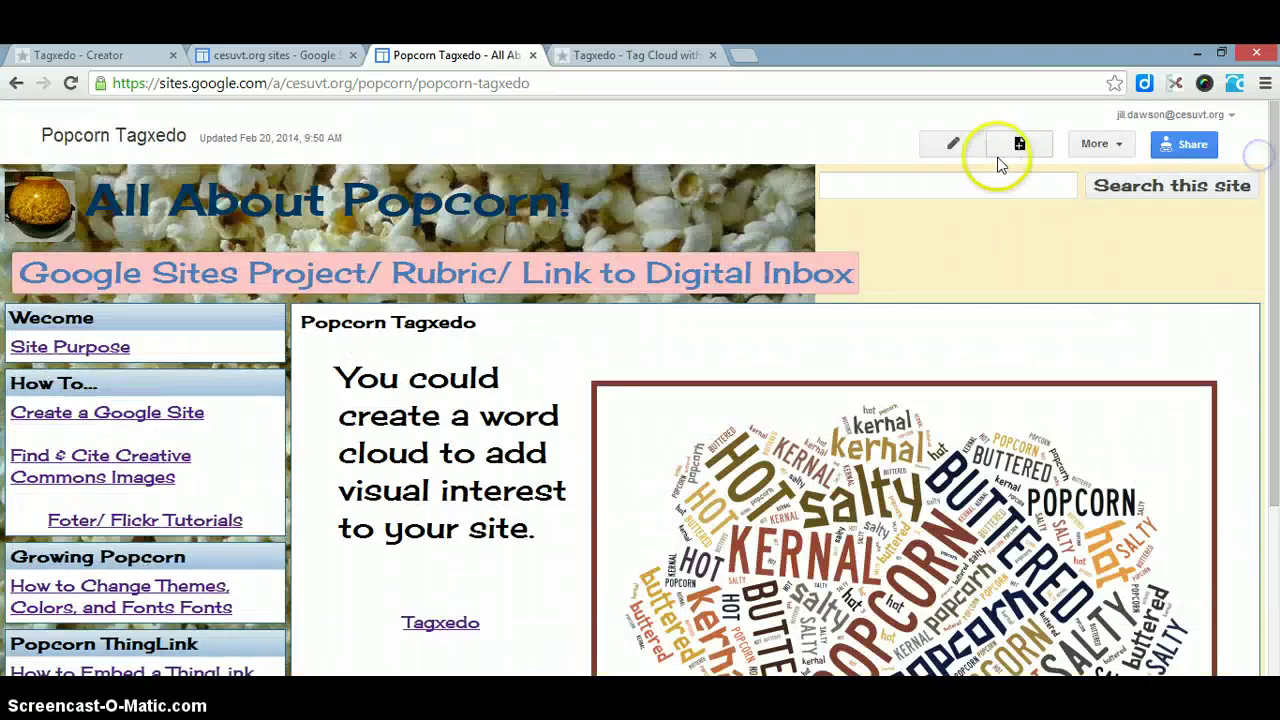
{"action": "left_click", "coordinate": [420, 628]}
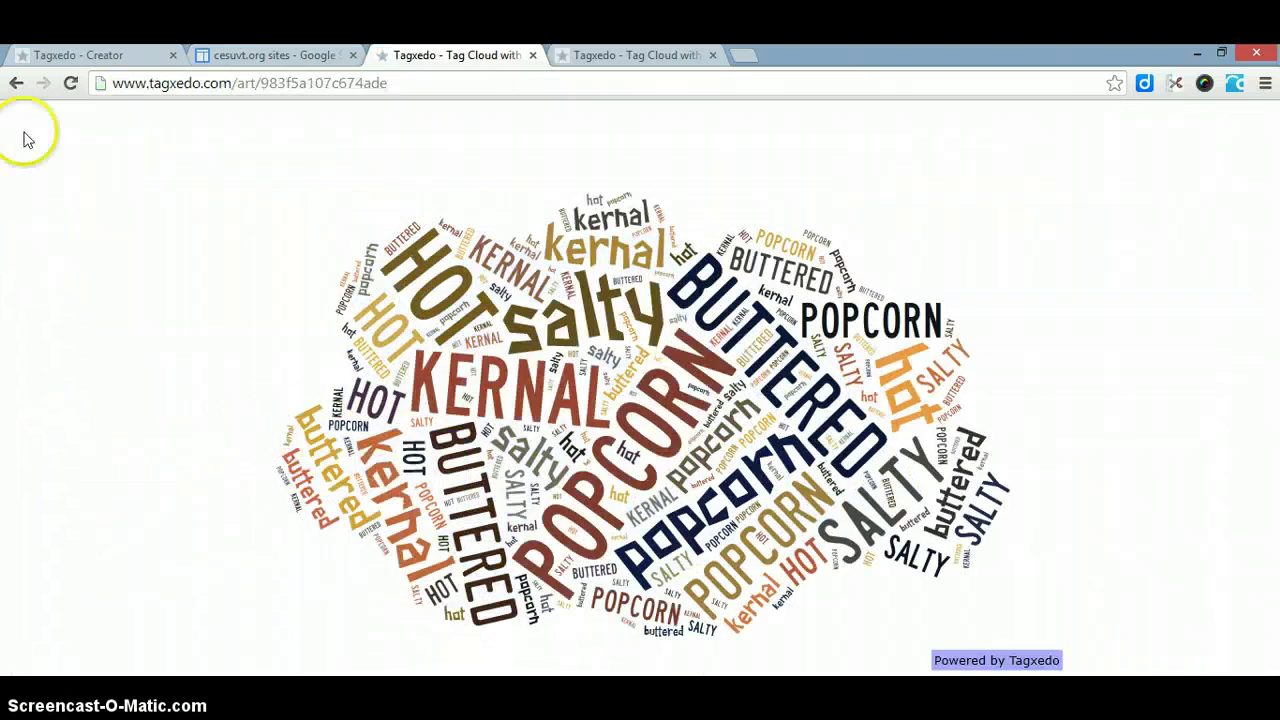
{"action": "left_click", "coordinate": [16, 84]}
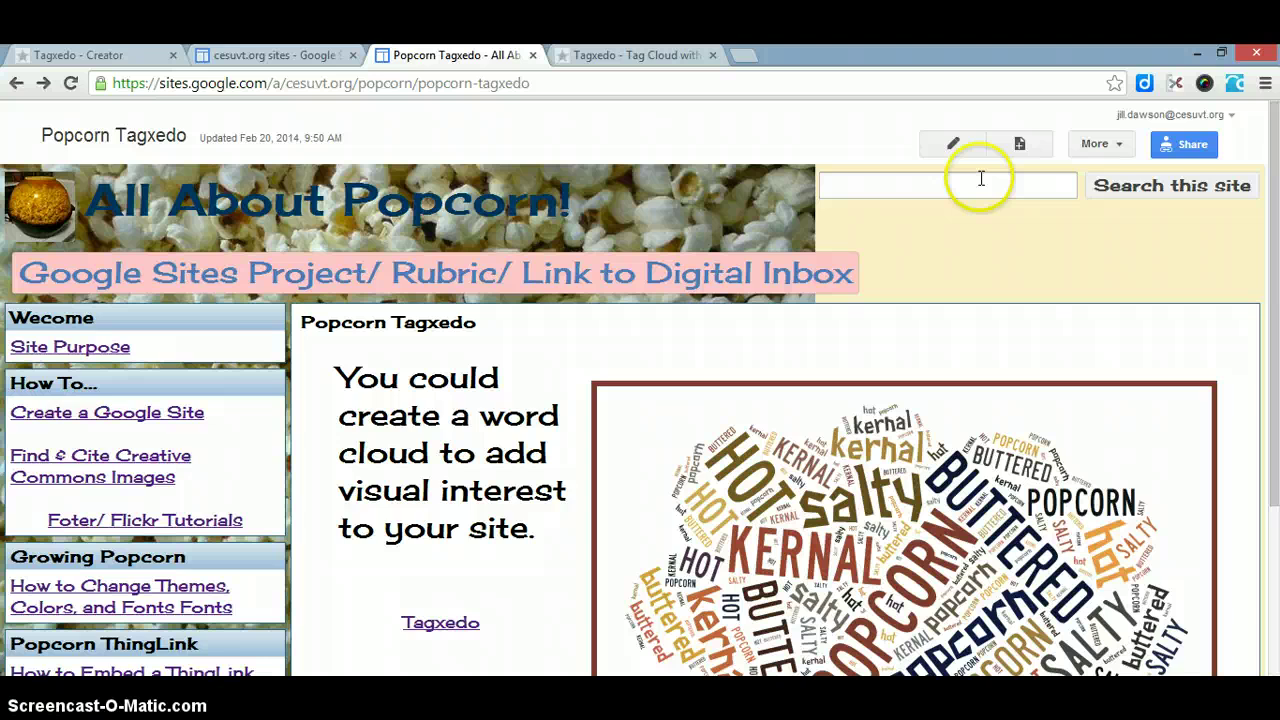
Put the page in edit mode, add a left-column line reading Tagxedo, and select it
{"action": "left_click", "coordinate": [946, 142]}
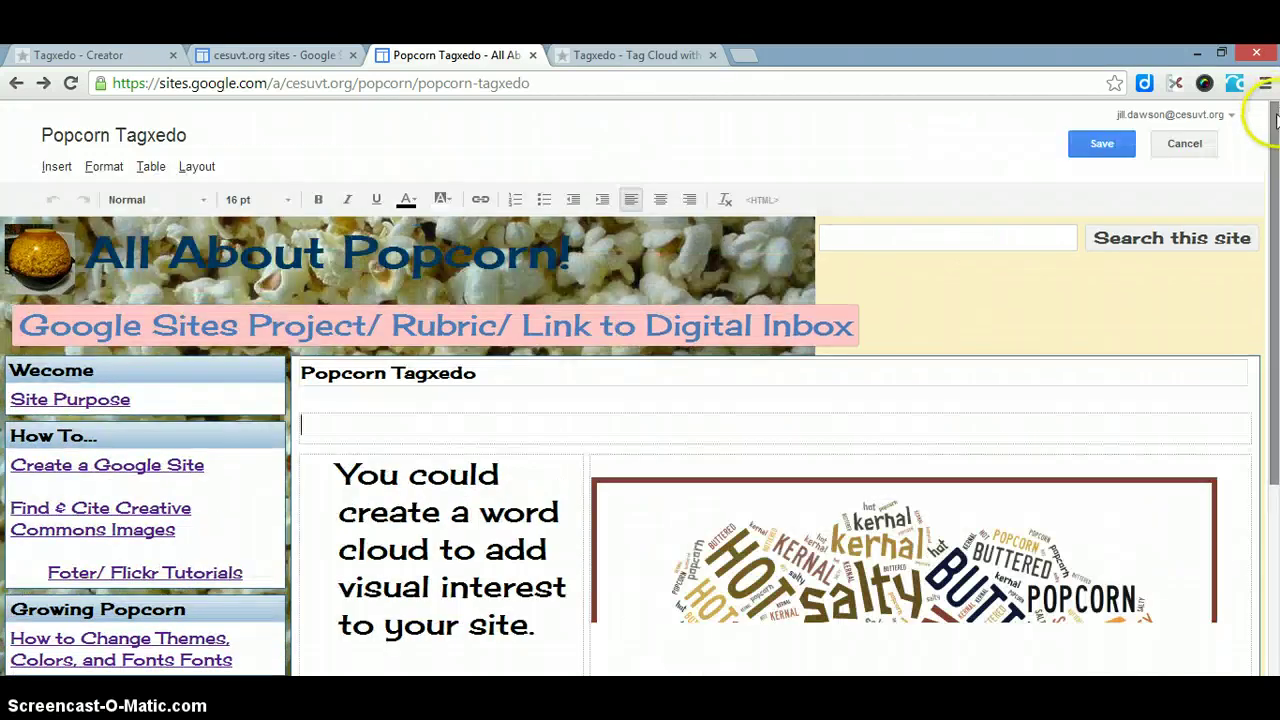
{"action": "scroll", "coordinate": [1274, 258], "scroll_direction": "down", "scroll_amount": 2}
{"action": "left_click_drag", "start_coordinate": [1274, 258], "coordinate": [1268, 371]}
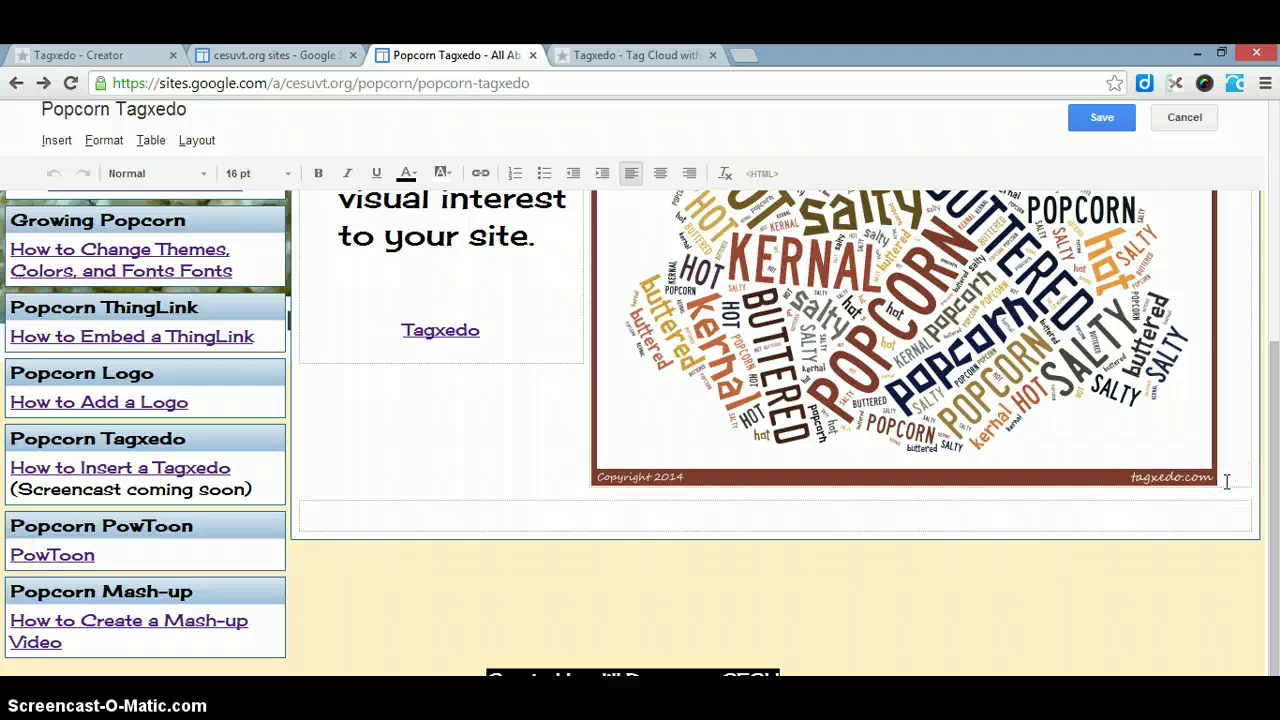
{"action": "key", "text": "Return"}
{"action": "key", "text": "Return"}
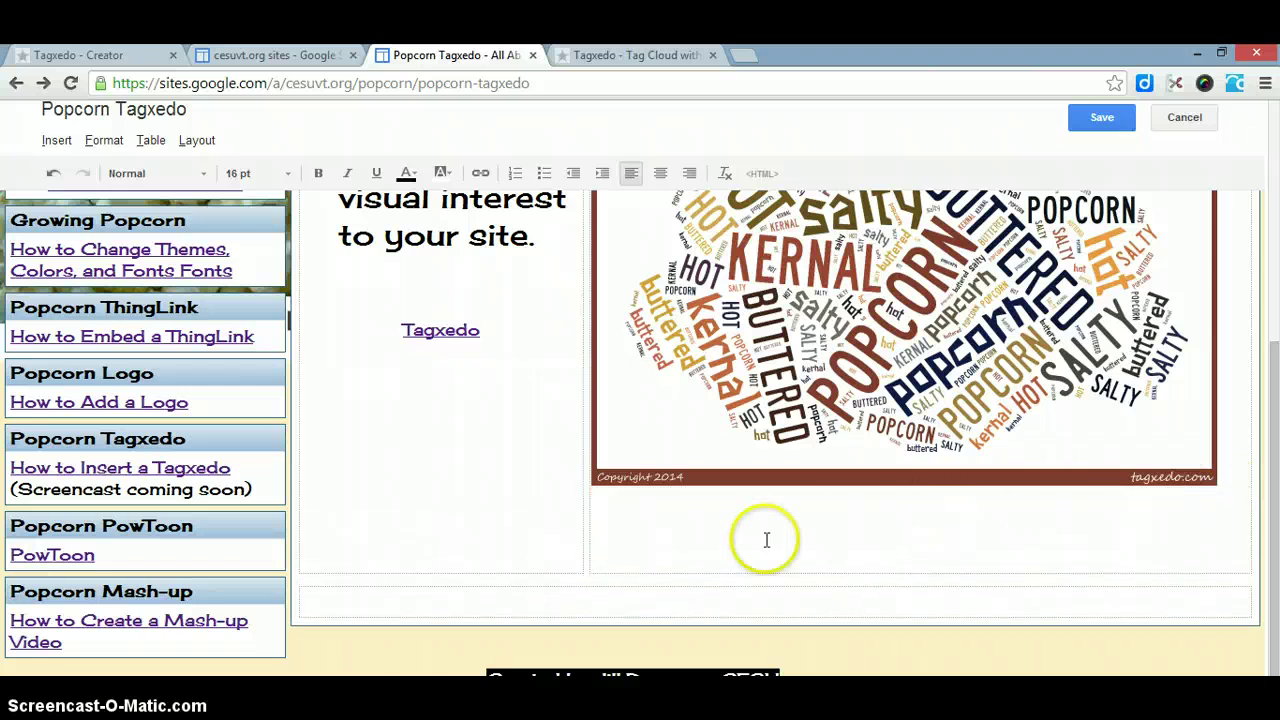
{"action": "left_click", "coordinate": [459, 559]}
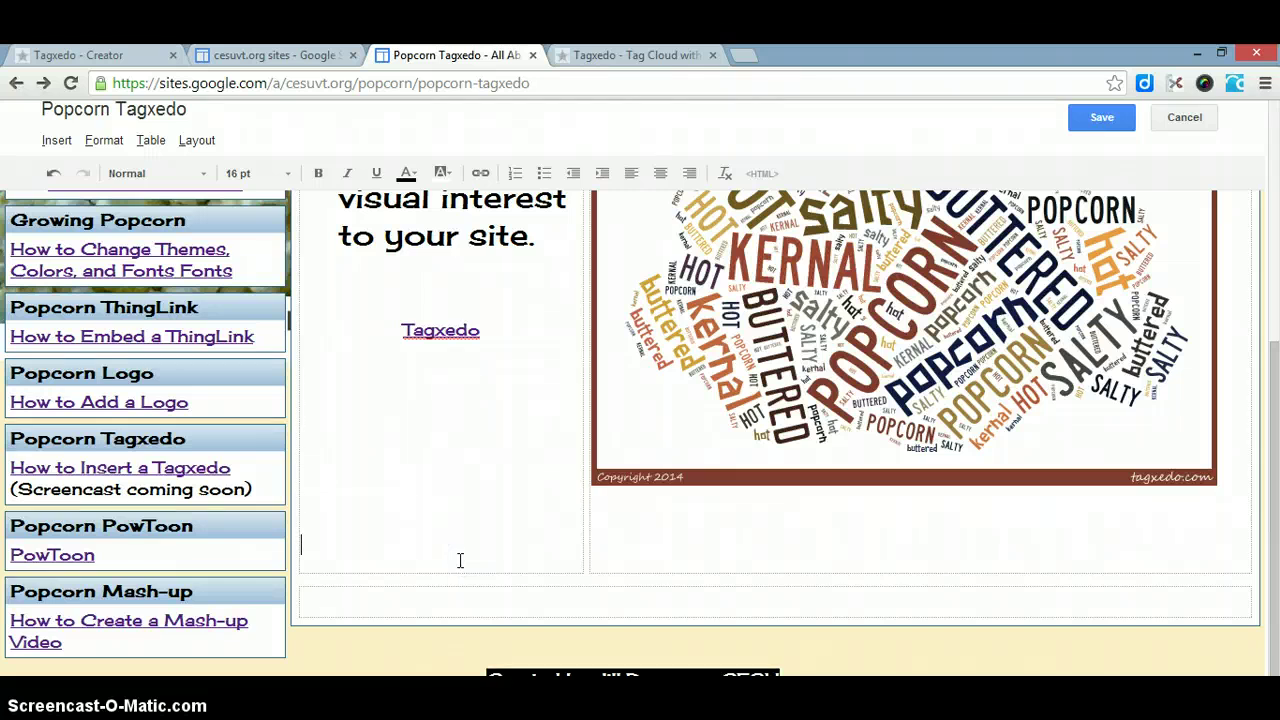
{"action": "key", "text": "Return"}
{"action": "type", "text": "Tagxedo"}
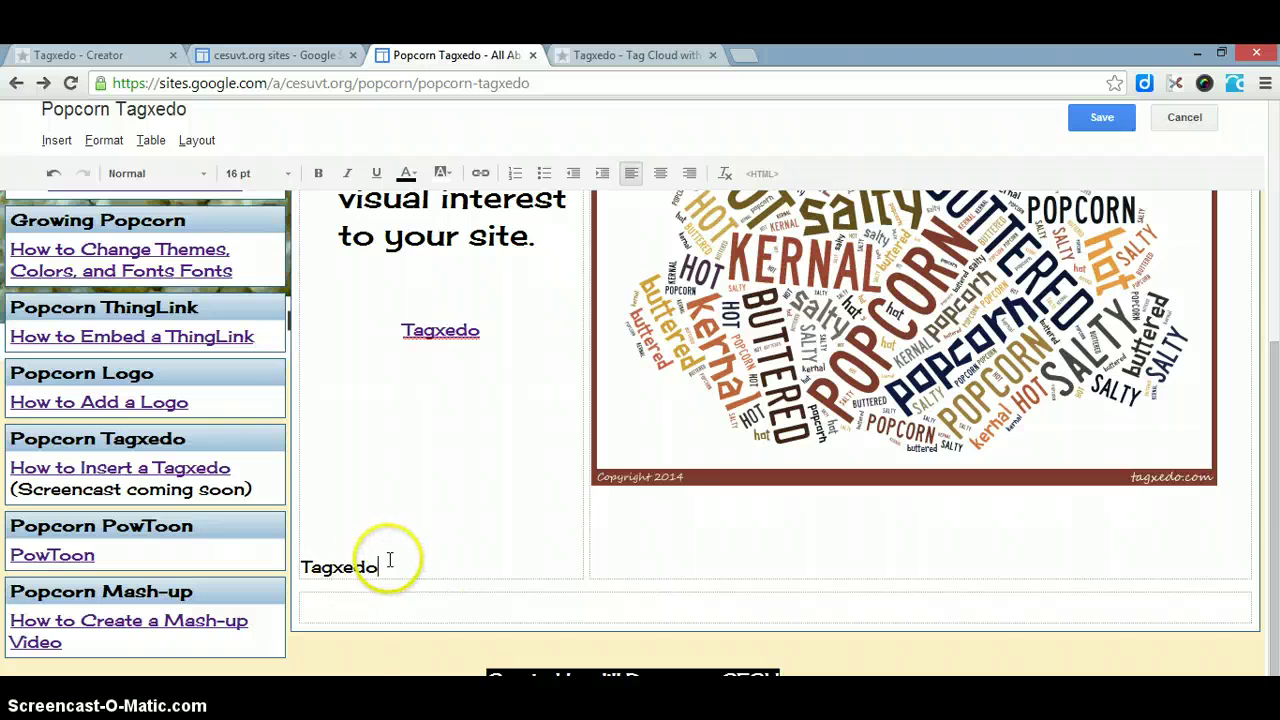
{"action": "left_click_drag", "start_coordinate": [386, 563], "coordinate": [312, 565]}
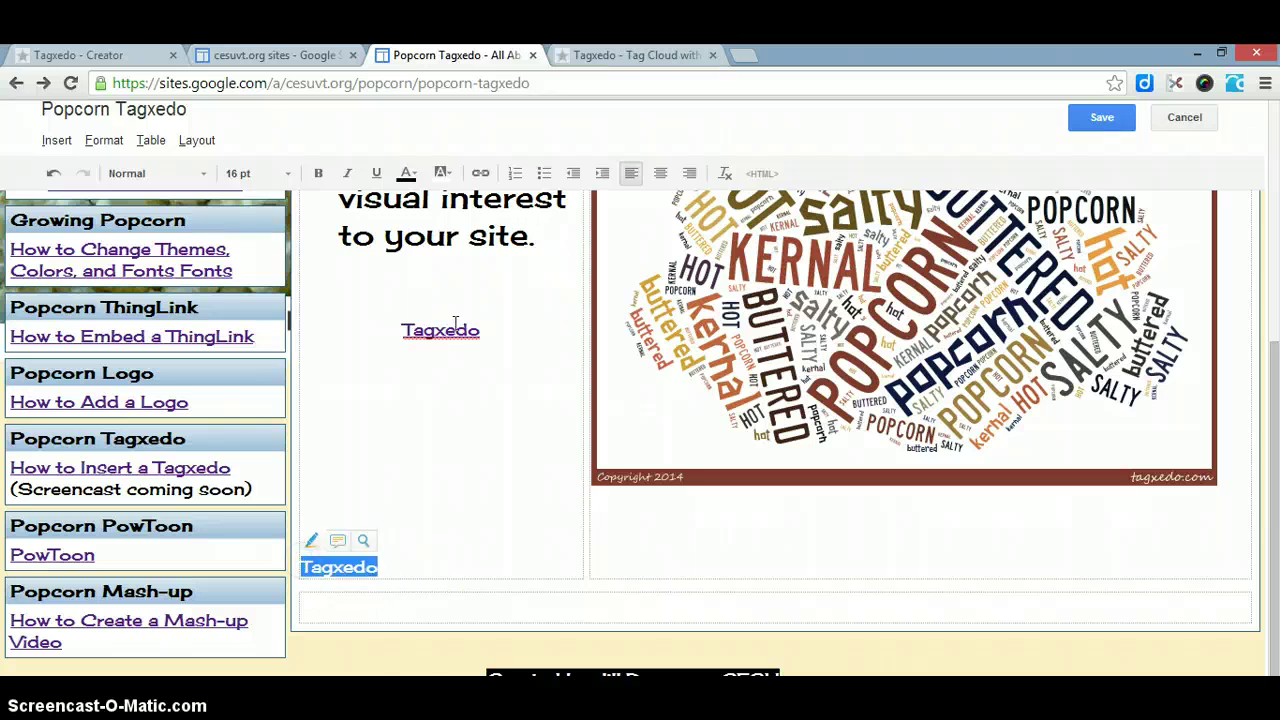
Link the selected Tagxedo text to the pasted tagxedo.com/art web address
{"action": "left_click", "coordinate": [480, 173]}
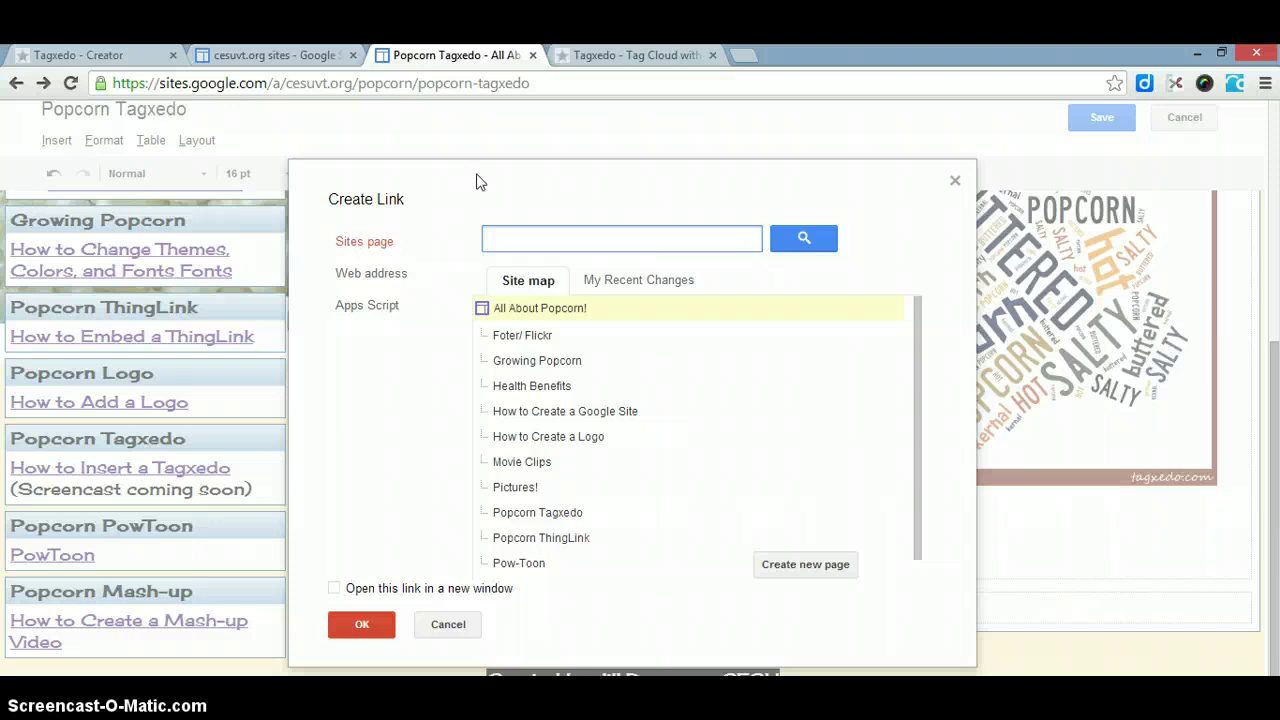
{"action": "left_click", "coordinate": [363, 283]}
{"action": "left_click", "coordinate": [548, 330]}
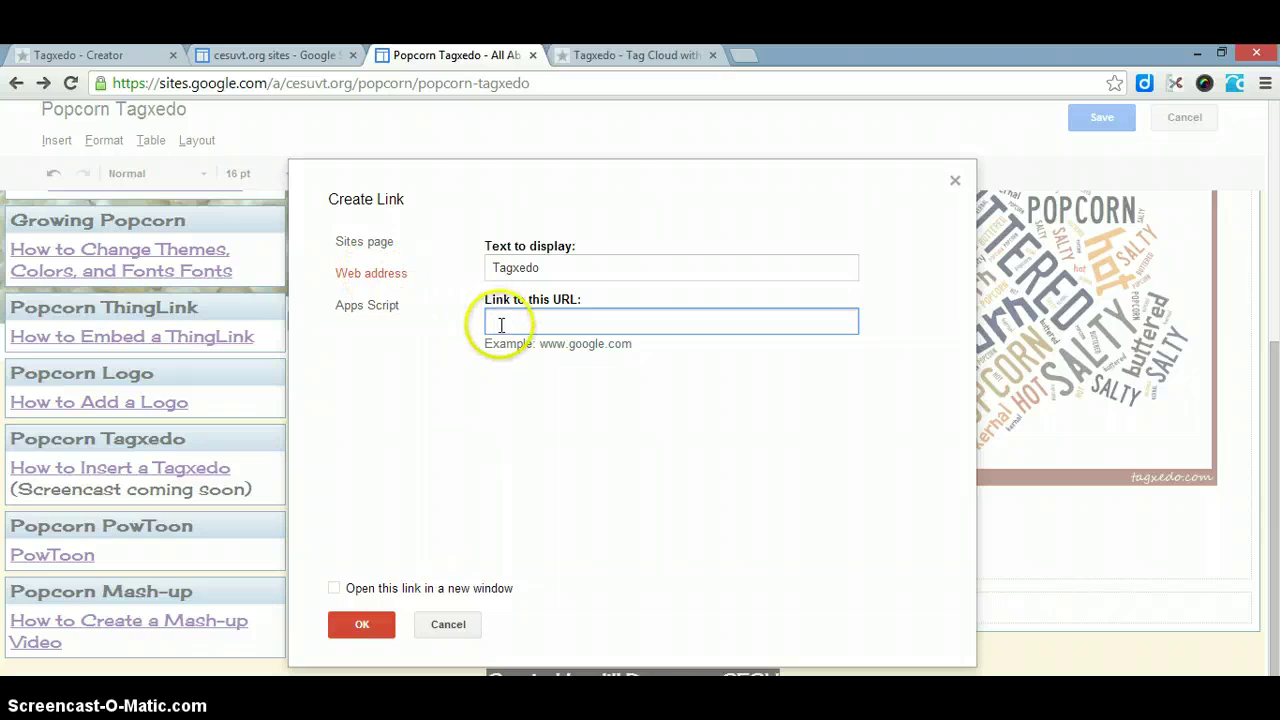
{"action": "type", "text": "http://www.tagxedo.com/art/82f027aa34434db3"}
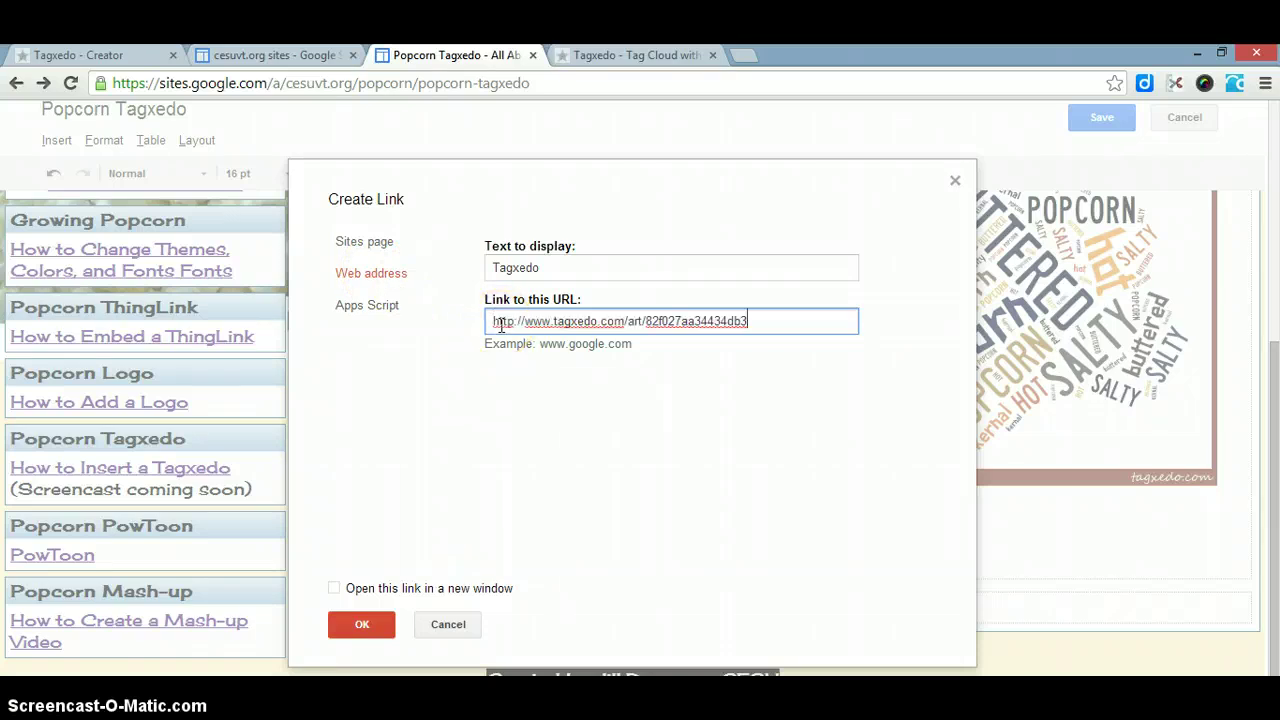
{"action": "left_click", "coordinate": [350, 623]}
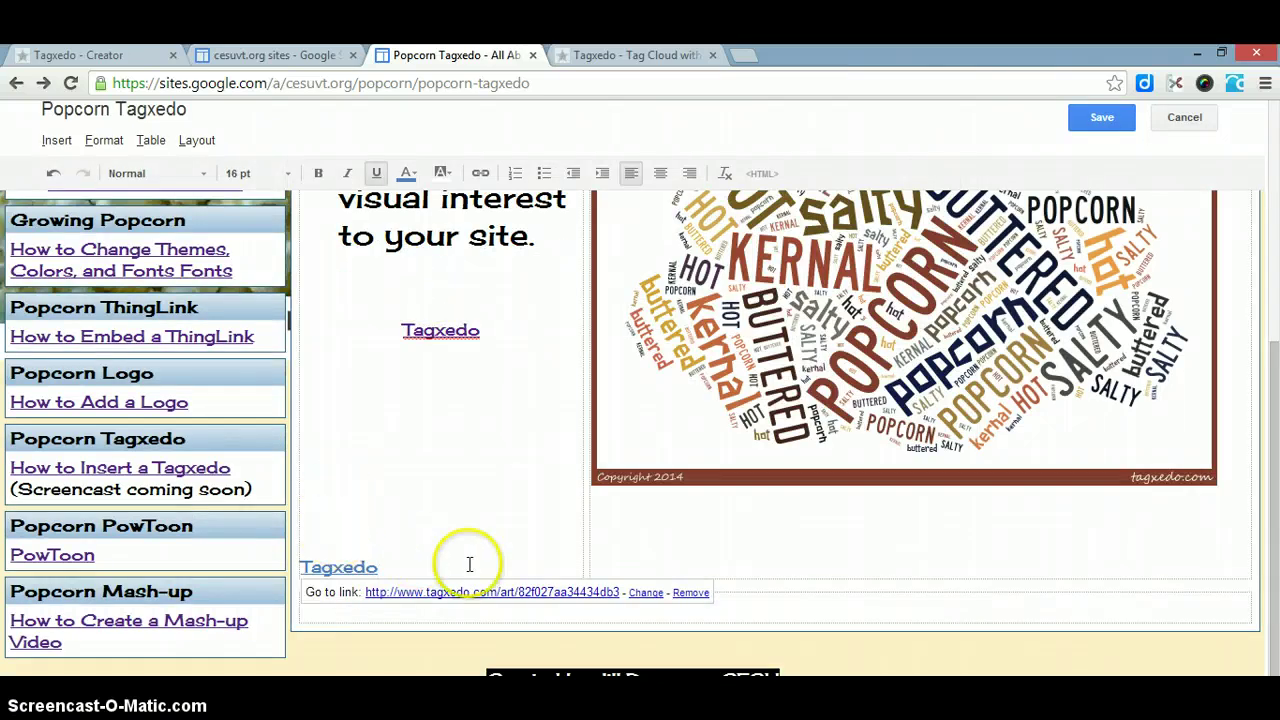
Upload the Tagxedo JPG from Downloads via Insert > Image into the right column
{"action": "left_click", "coordinate": [605, 561]}
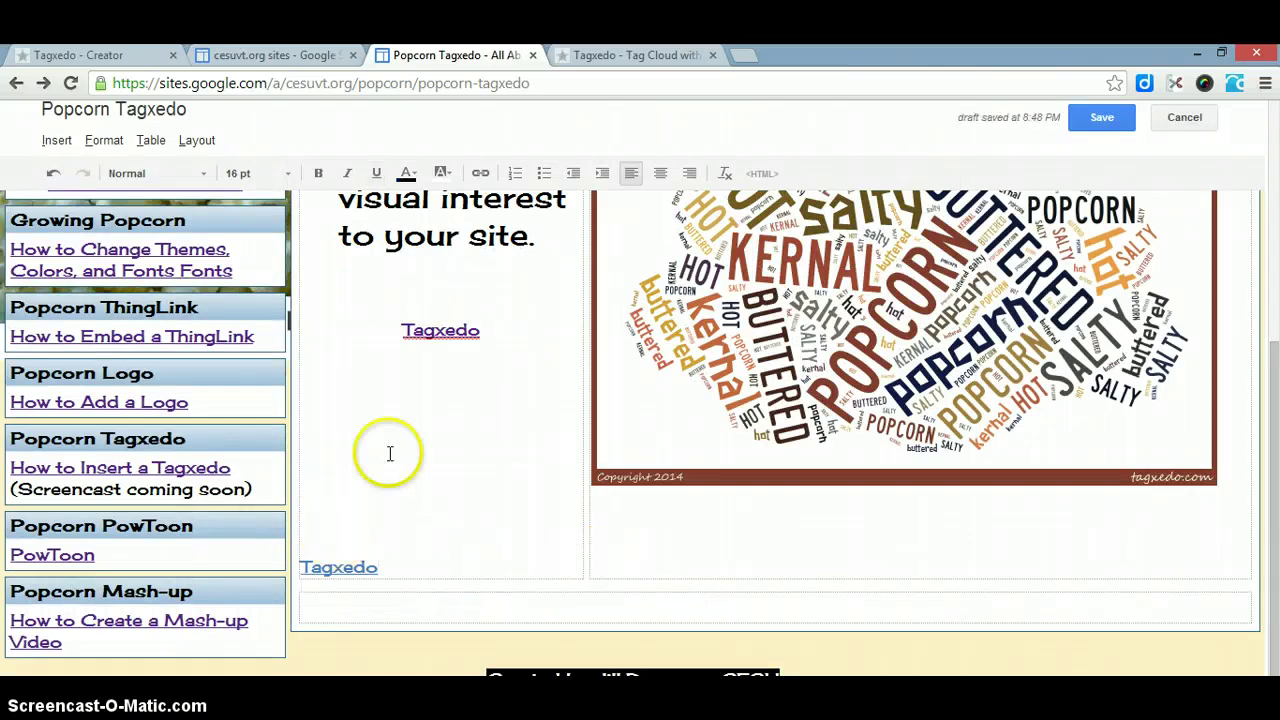
{"action": "left_click", "coordinate": [50, 142]}
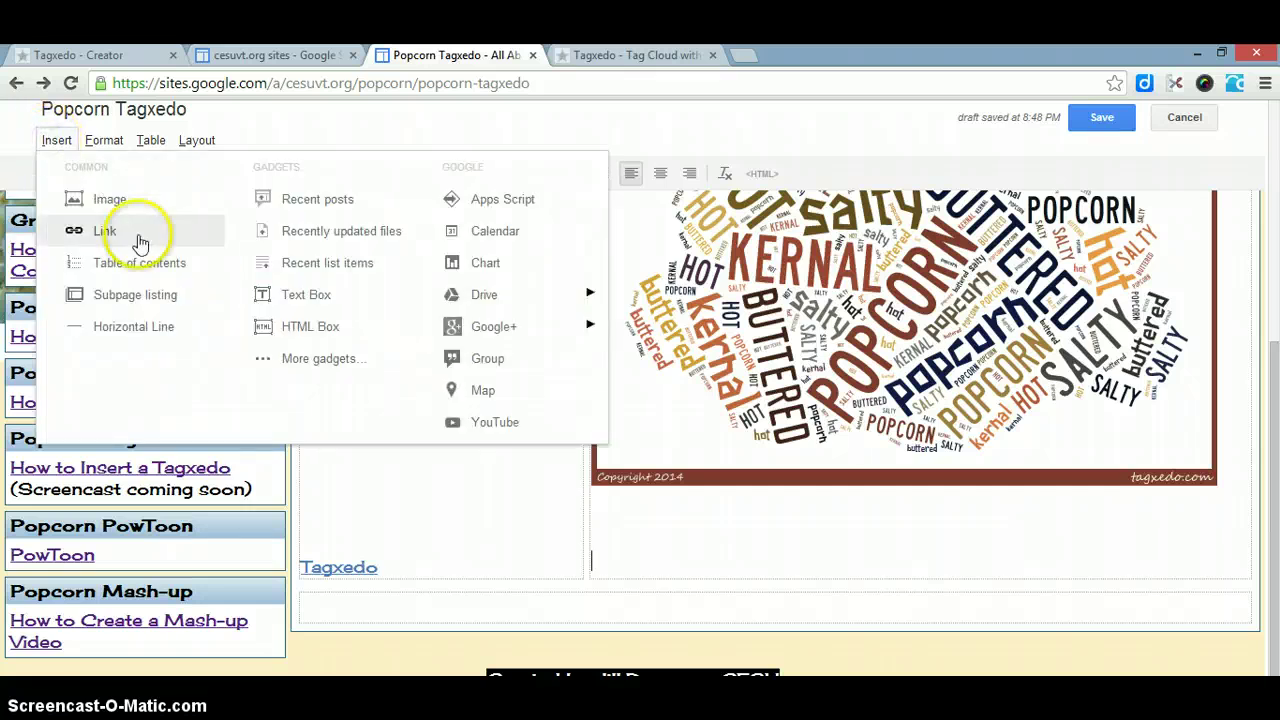
{"action": "left_click", "coordinate": [109, 199]}
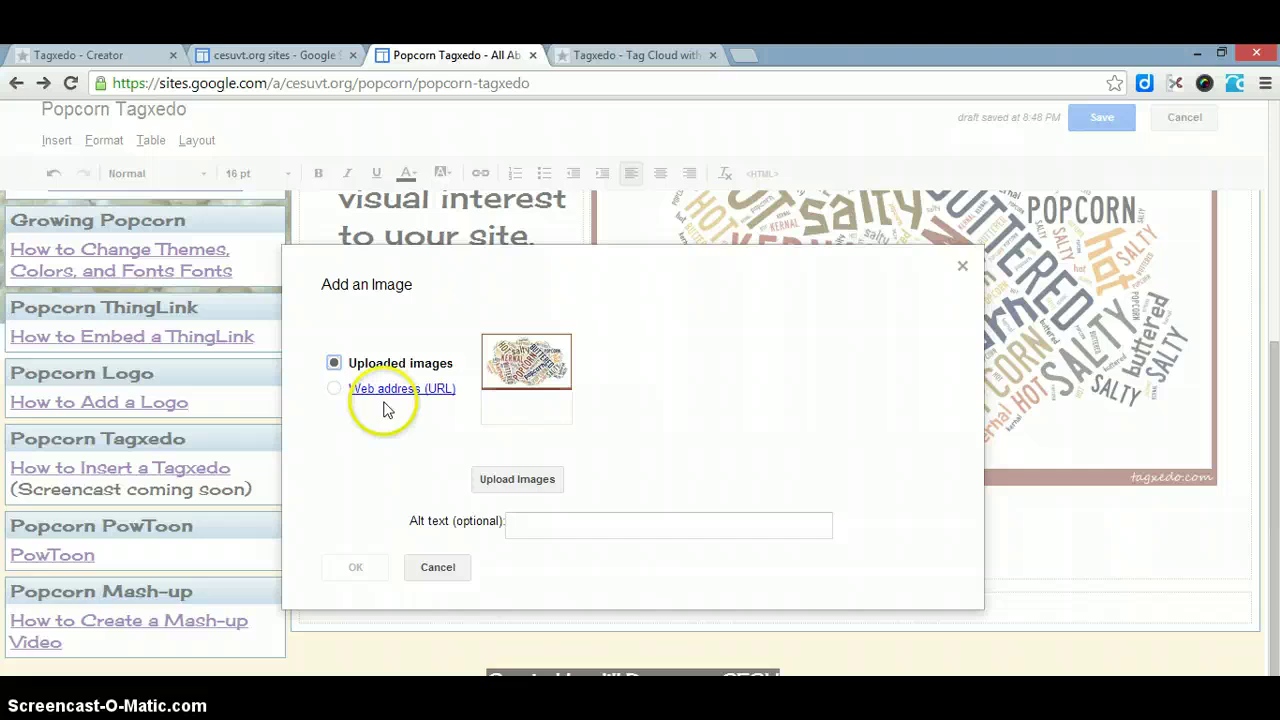
{"action": "left_click", "coordinate": [502, 480]}
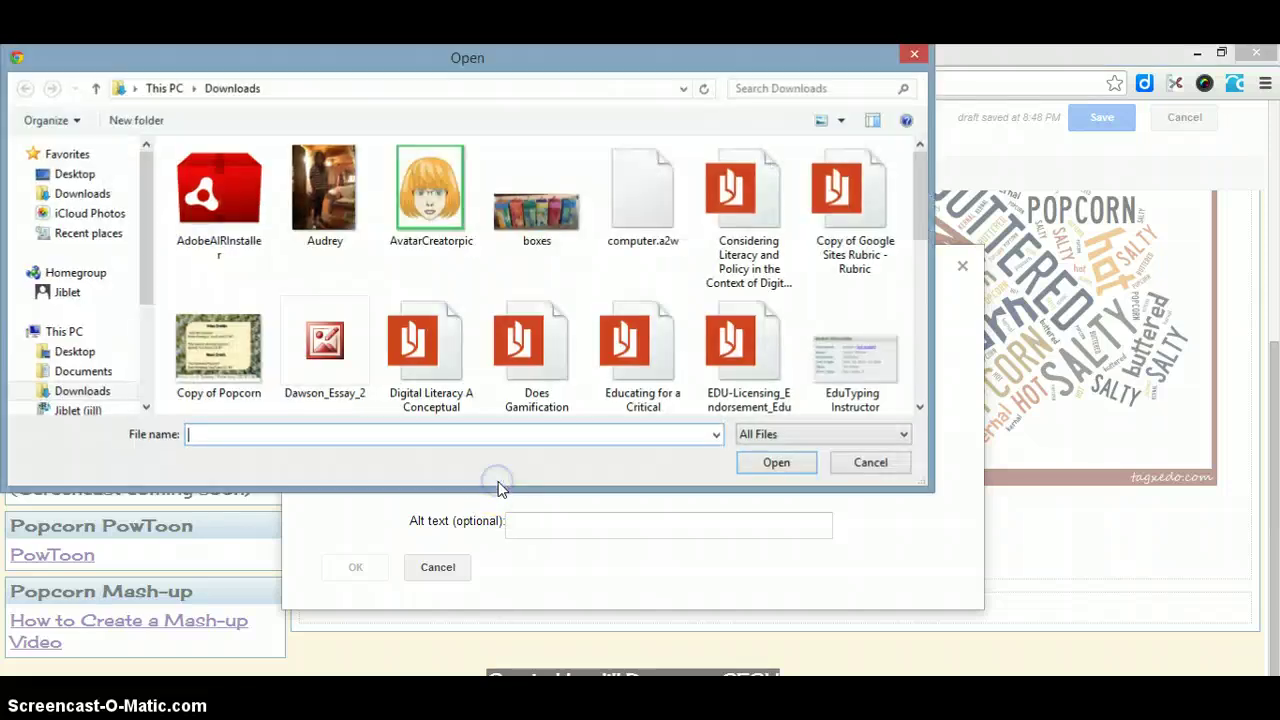
{"action": "left_click", "coordinate": [90, 200]}
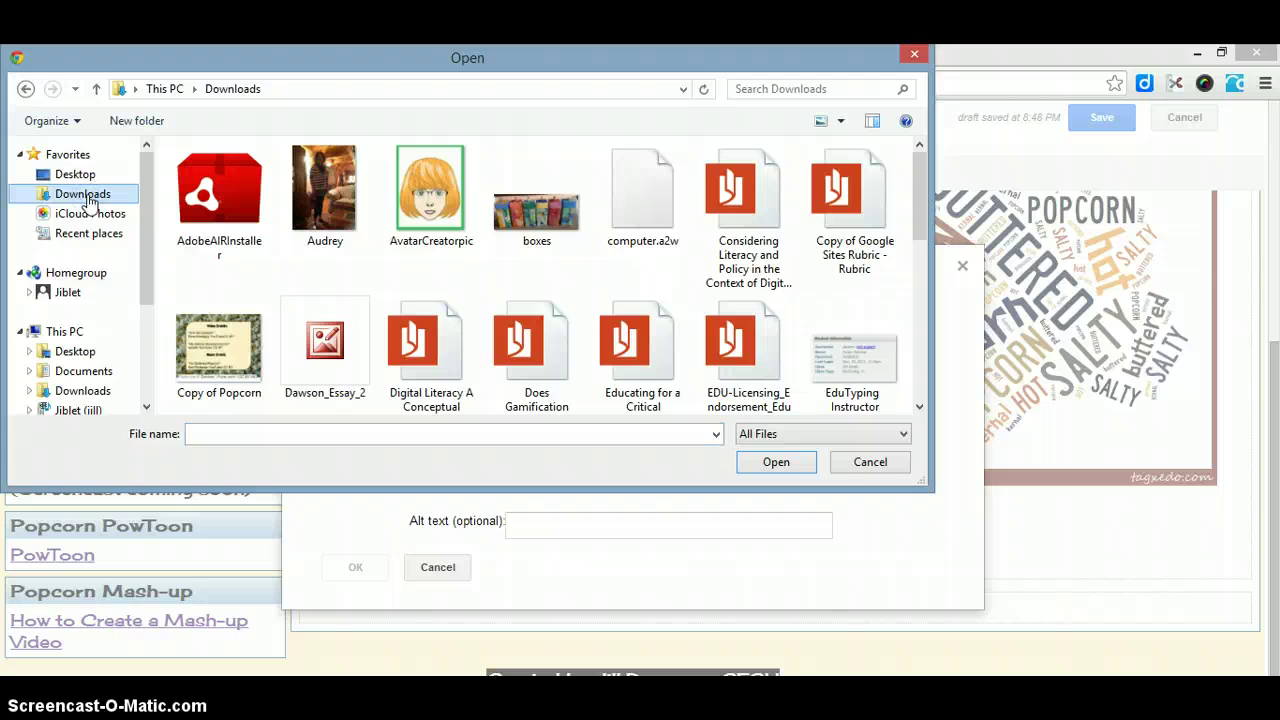
{"action": "left_click_drag", "start_coordinate": [920, 200], "coordinate": [912, 370]}
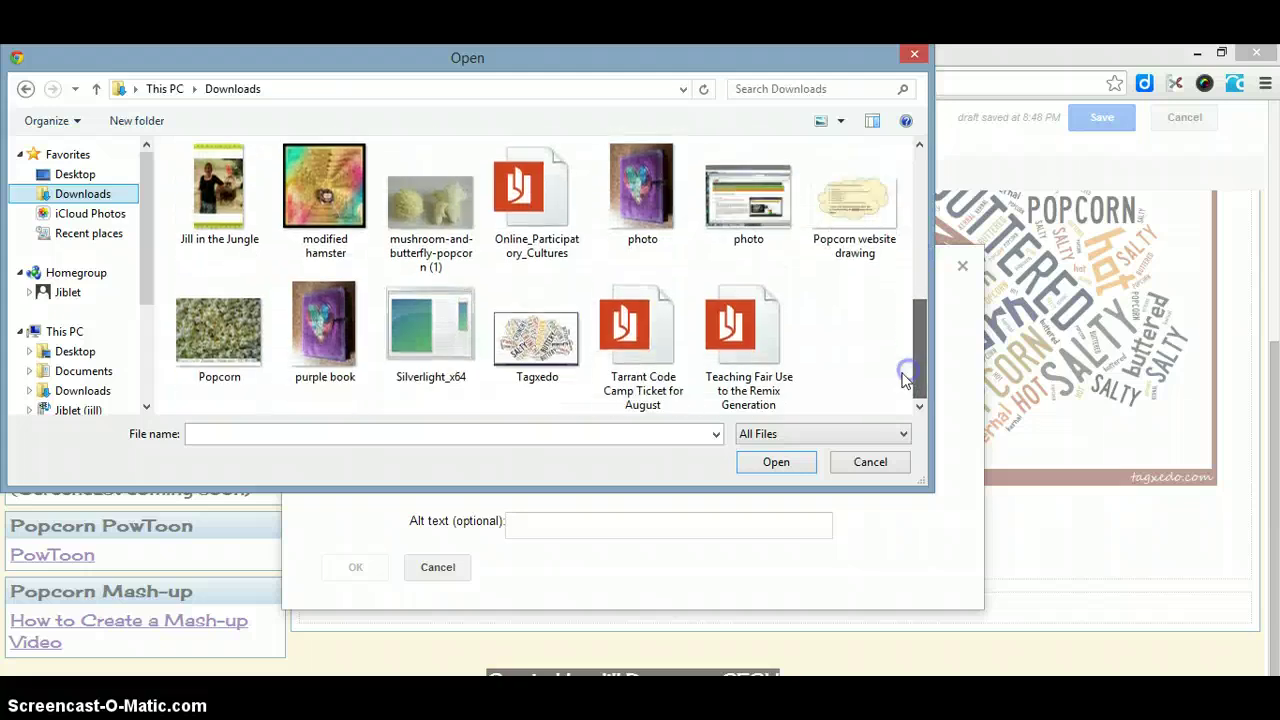
{"action": "left_click", "coordinate": [537, 335]}
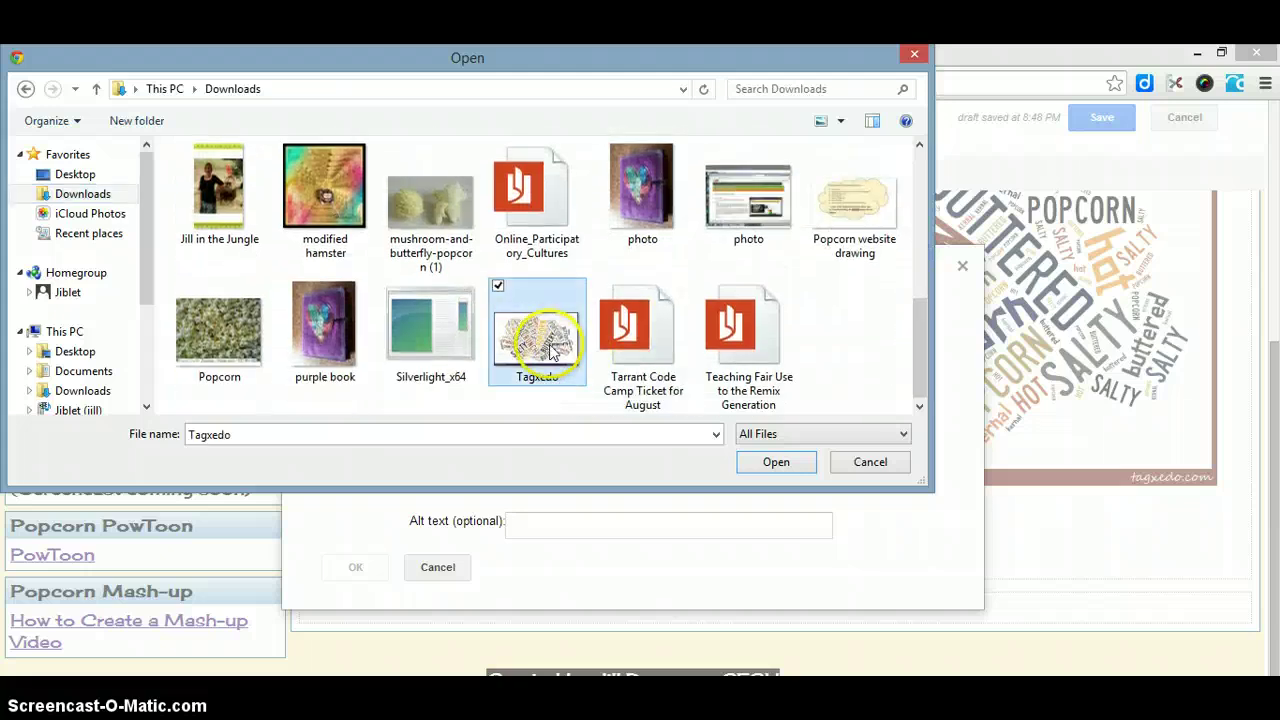
{"action": "left_click", "coordinate": [761, 462]}
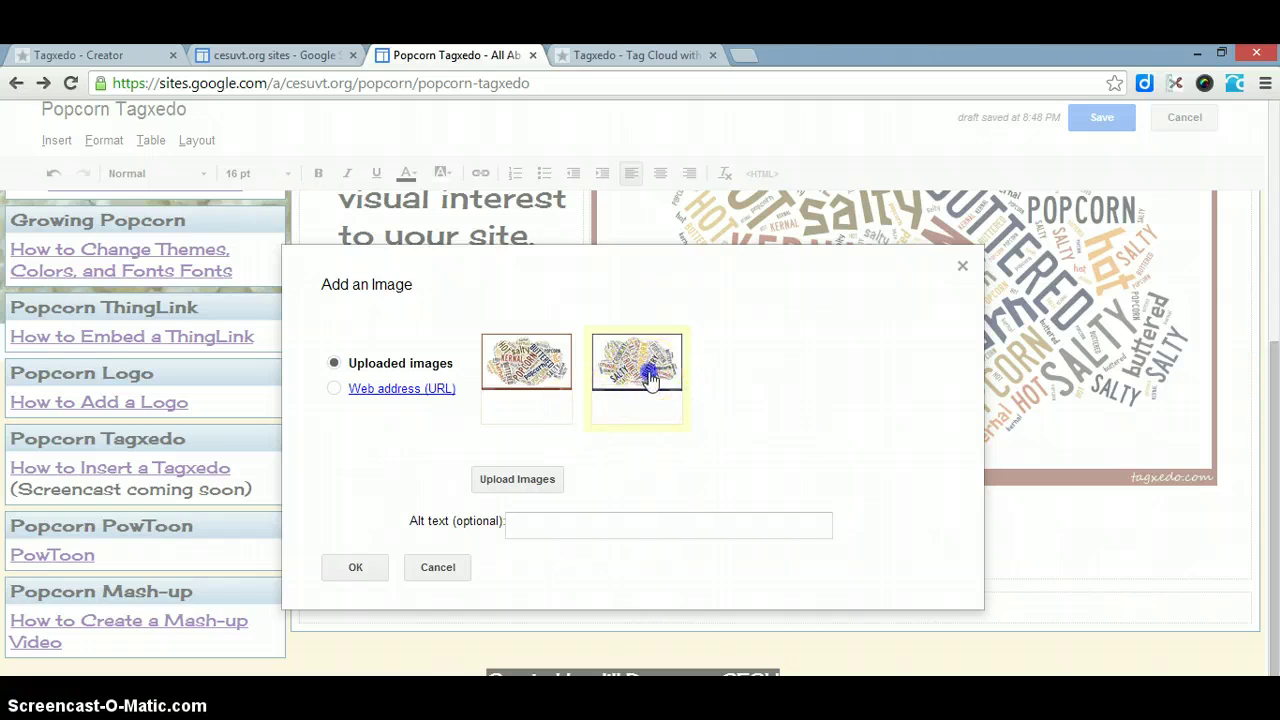
Insert the uploaded cloud image at a smaller size and centre-align the Tagxedo link
{"action": "left_click", "coordinate": [349, 568]}
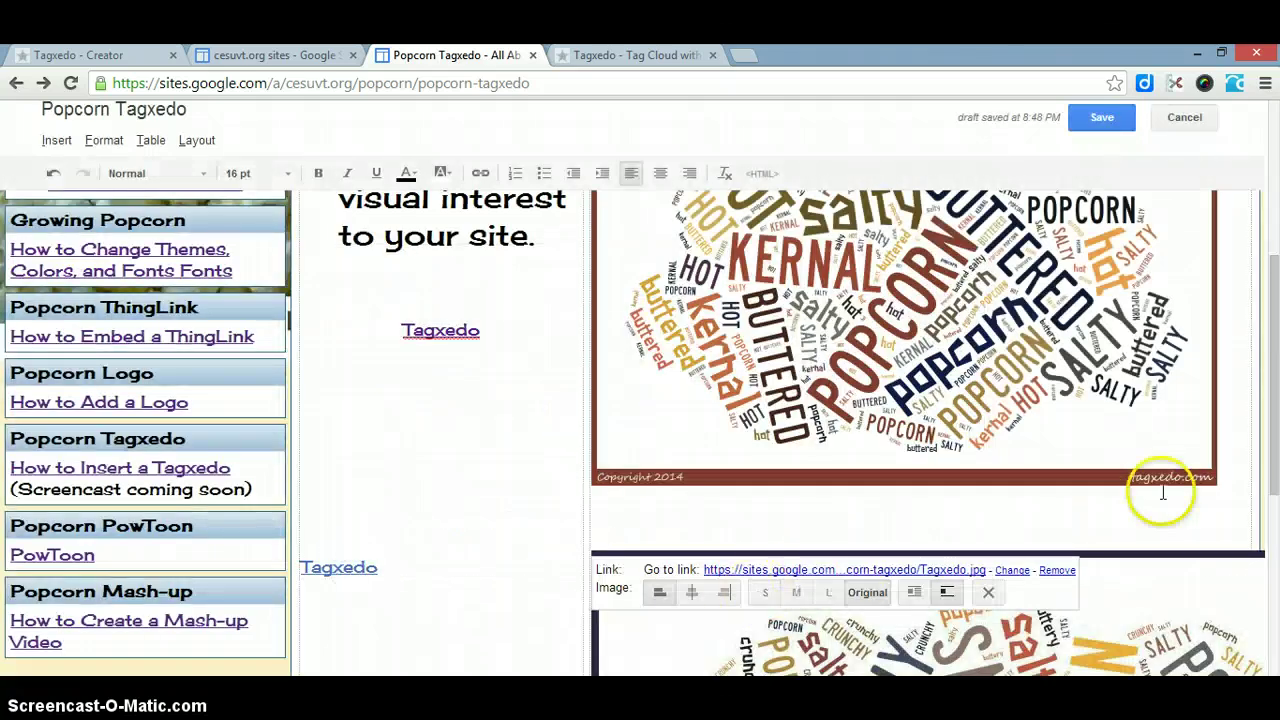
{"action": "left_click", "coordinate": [830, 596]}
{"action": "left_click", "coordinate": [1272, 370]}
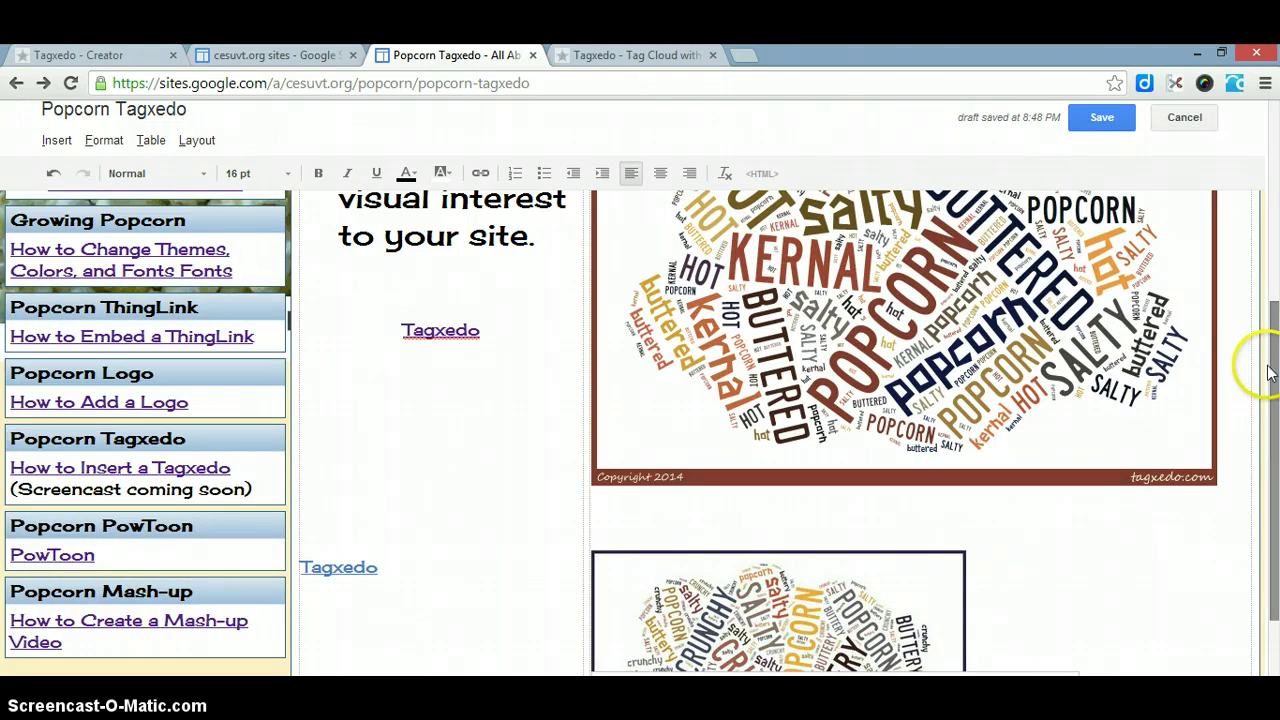
{"action": "left_click_drag", "start_coordinate": [1270, 372], "coordinate": [1260, 418]}
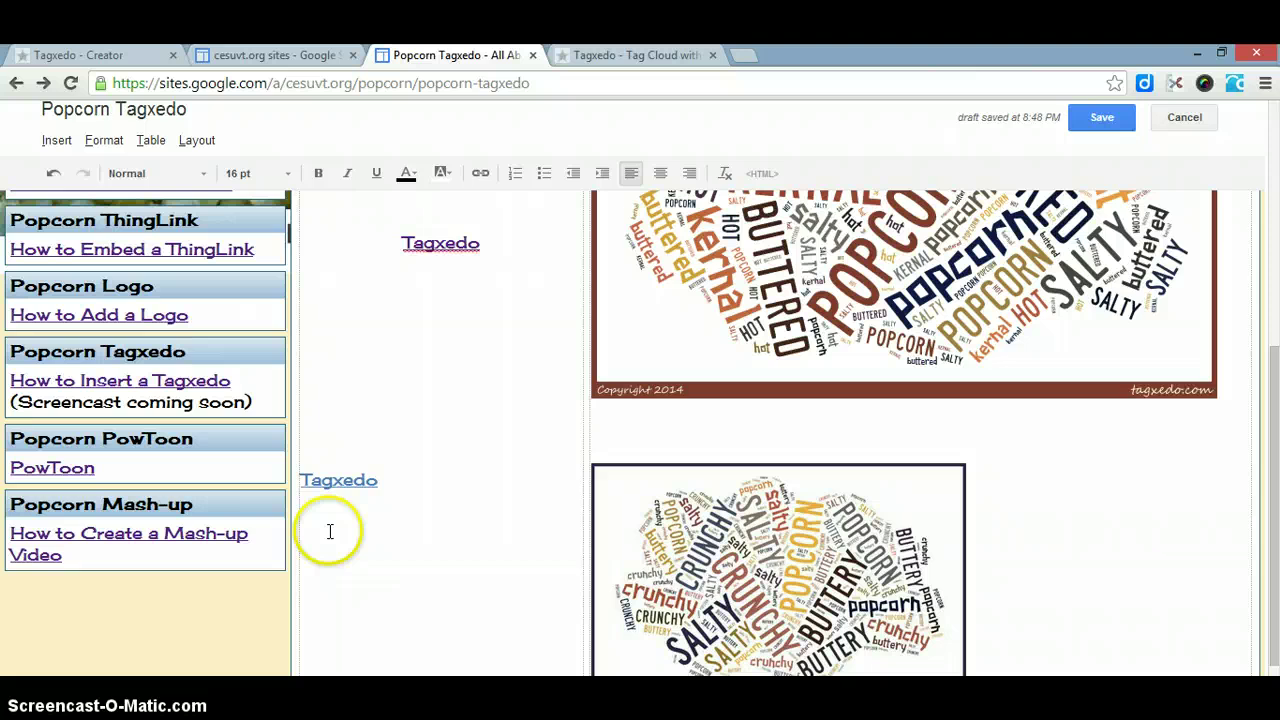
{"action": "left_click", "coordinate": [335, 479]}
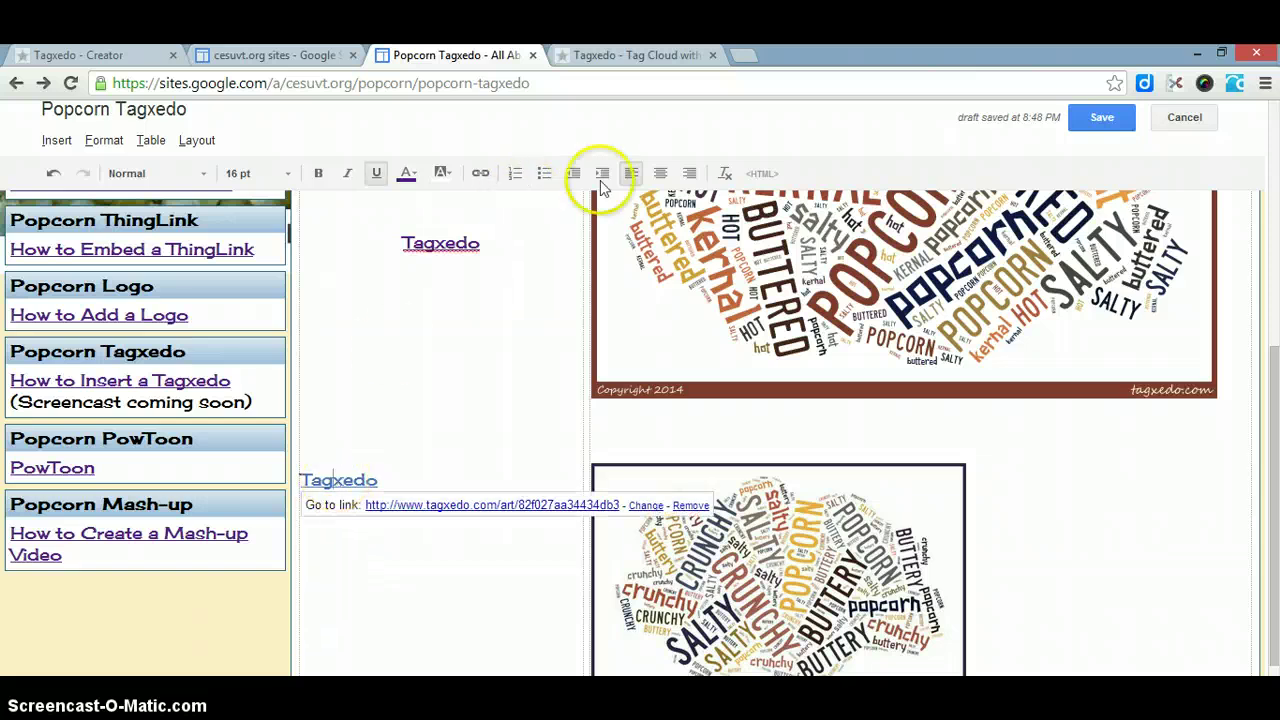
{"action": "left_click", "coordinate": [660, 176]}
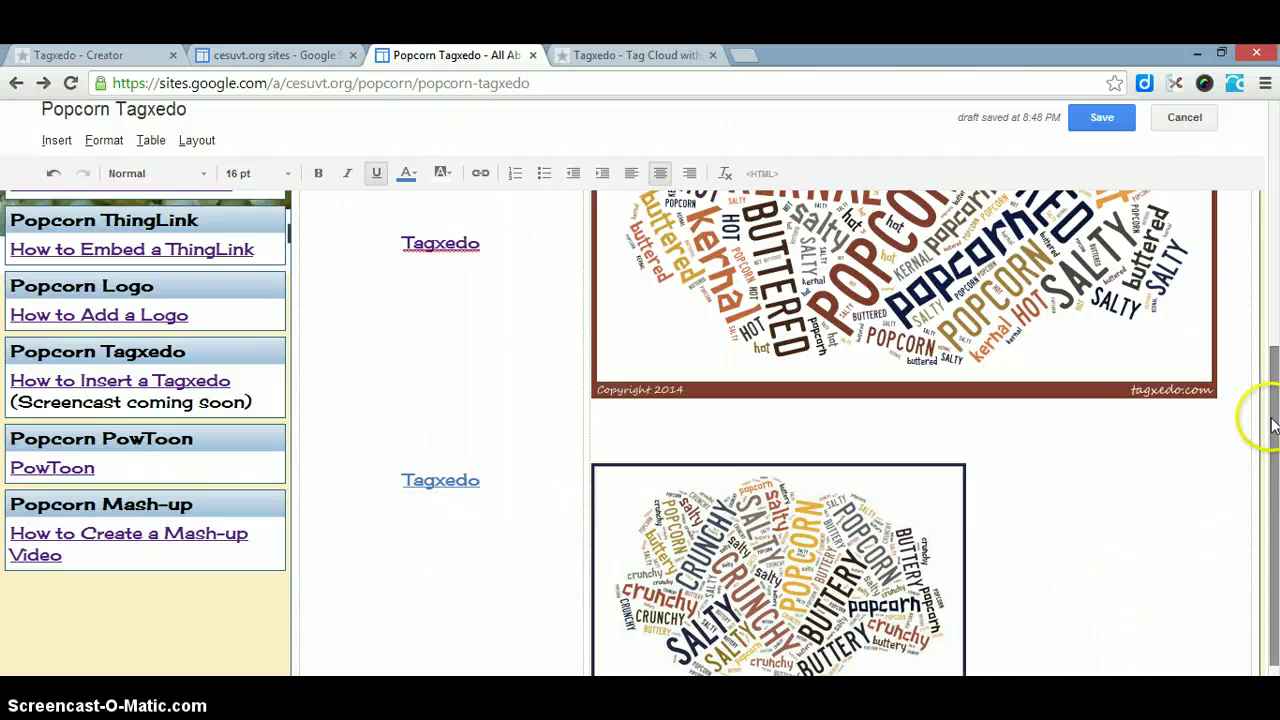
Open the tagxedo.com/art link in its own tab and view the live popcorn word cloud
{"action": "mouse_move", "coordinate": [1275, 425]}
{"action": "left_mouse_down"}
{"action": "mouse_move", "coordinate": [1275, 287]}
{"action": "mouse_move", "coordinate": [1275, 451]}
{"action": "left_mouse_up"}
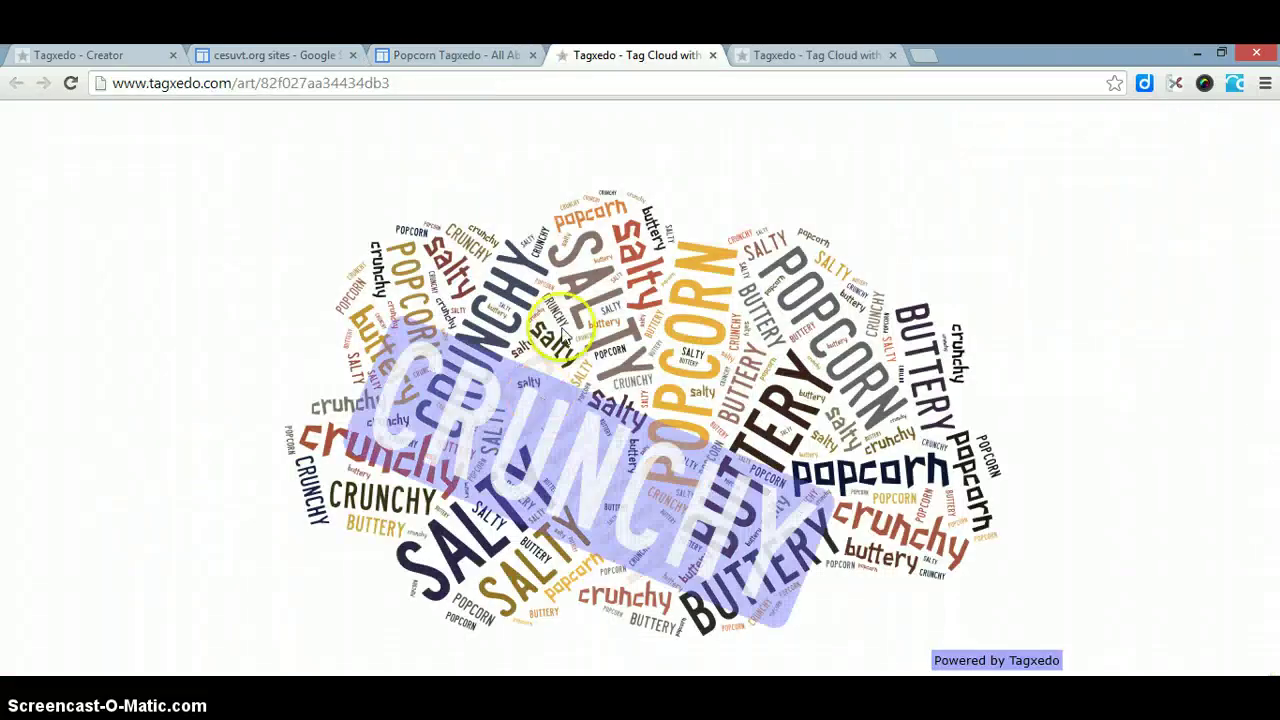
{"action": "left_click", "coordinate": [714, 502]}
{"action": "key", "text": "super+c"}
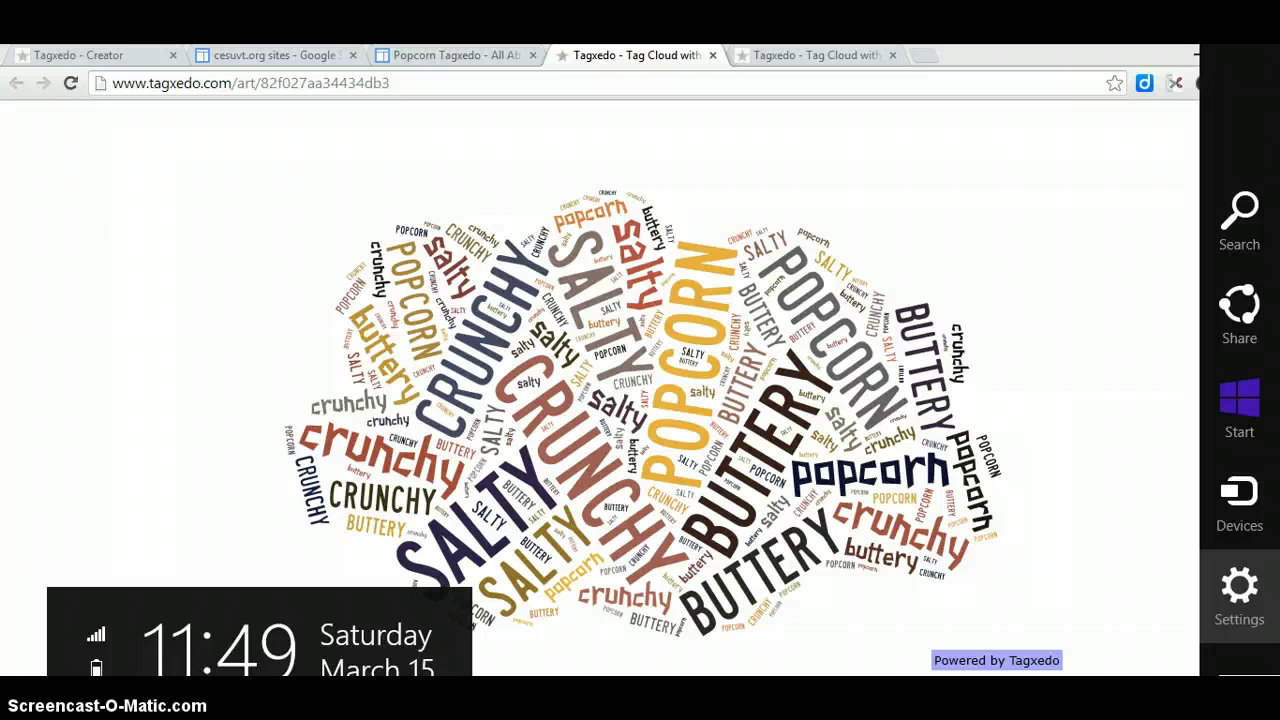
{"action": "left_click", "coordinate": [714, 57]}
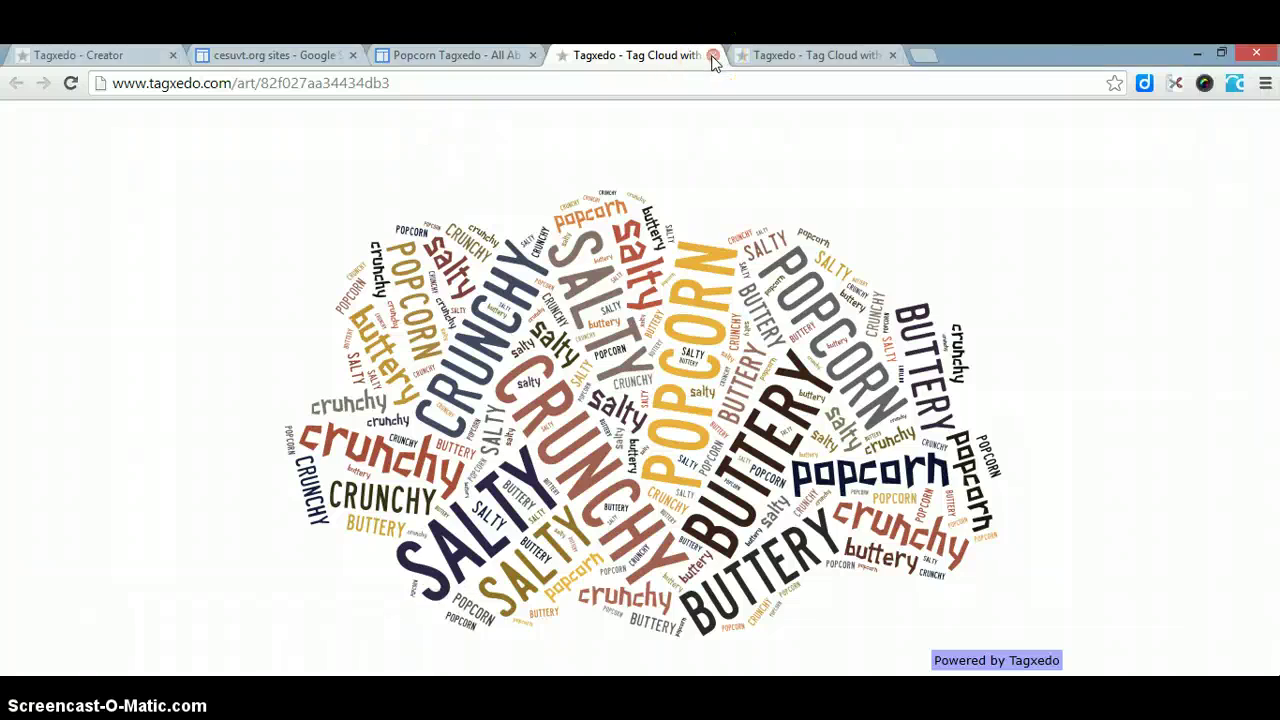
Return to the Popcorn Tagxedo page and select the word cloud image to see its JPG link
{"action": "left_click", "coordinate": [491, 62]}
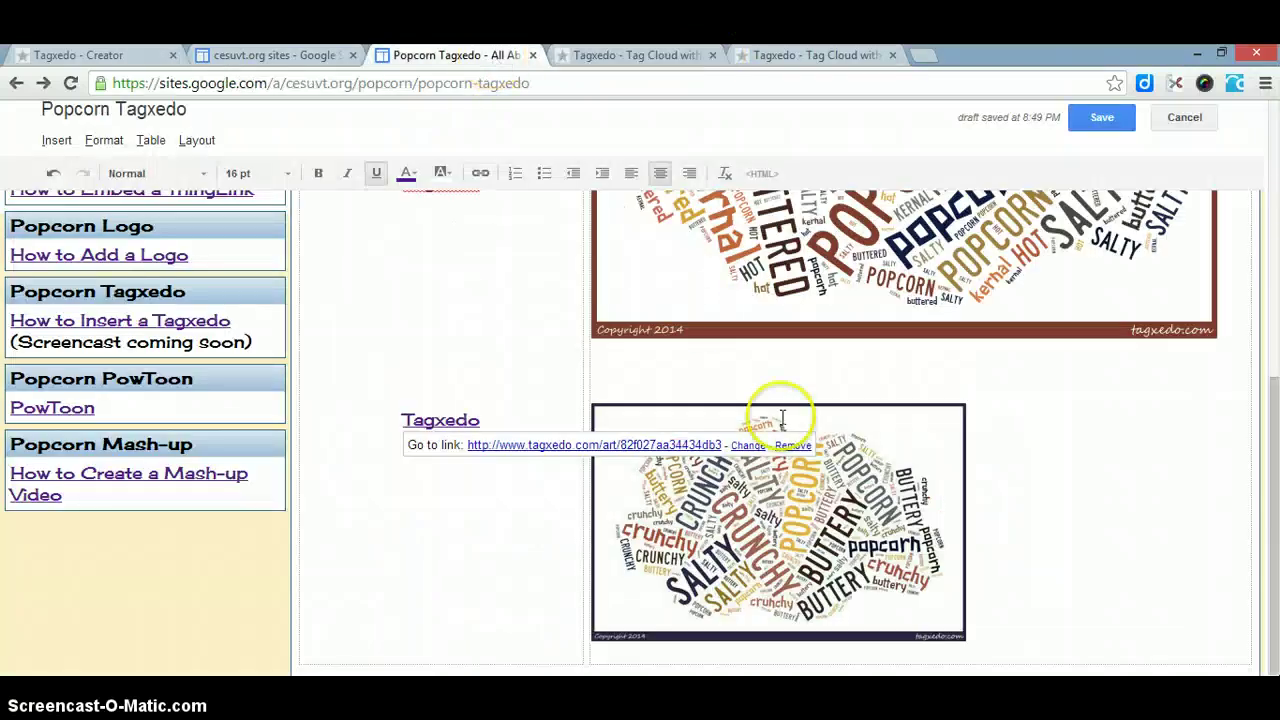
{"action": "left_click", "coordinate": [820, 505]}
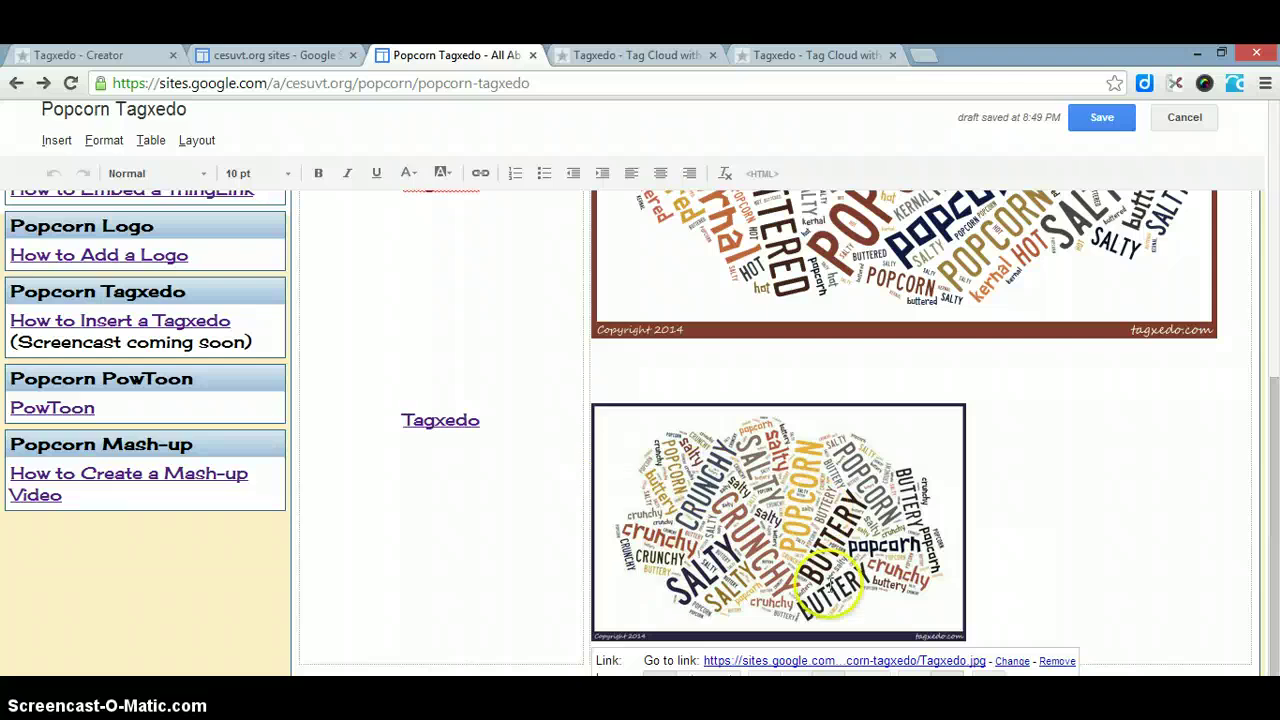